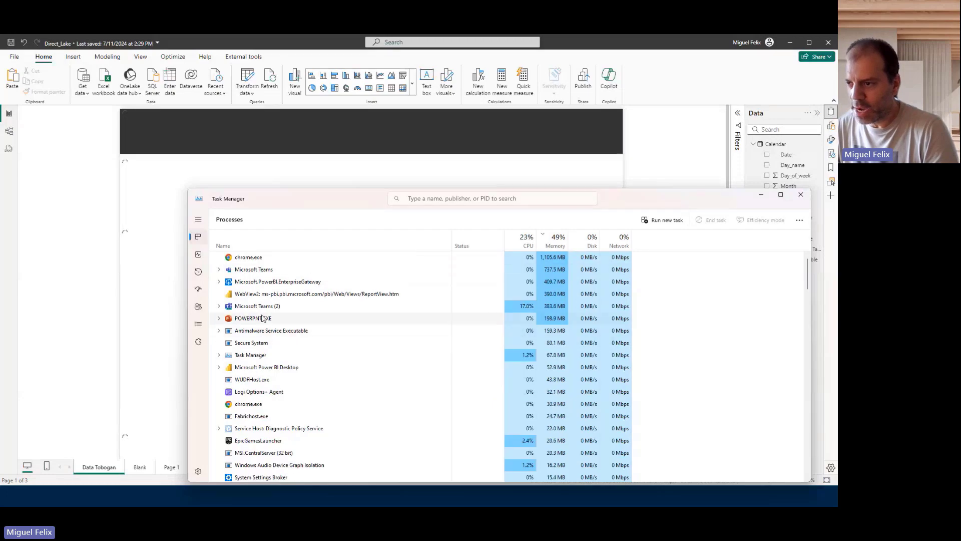
Step: Select the Task Manager and Power BI Desktop processes, then close Task Manager
click(260, 369)
click(270, 403)
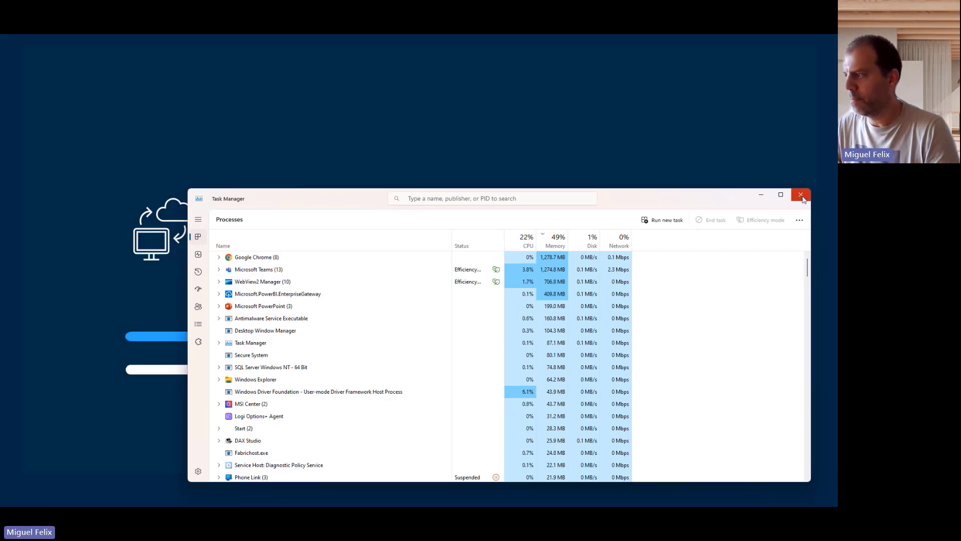
click(801, 194)
Step: Switch to the Power BI browser window and open the DLake Mulitple Tables data model diagram
key(alt+Tab)
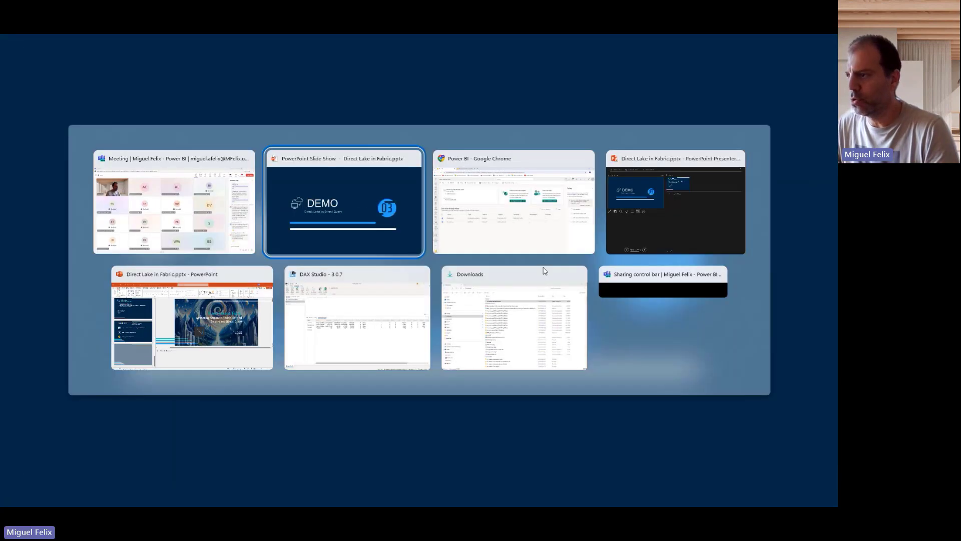
key(alt+Tab)
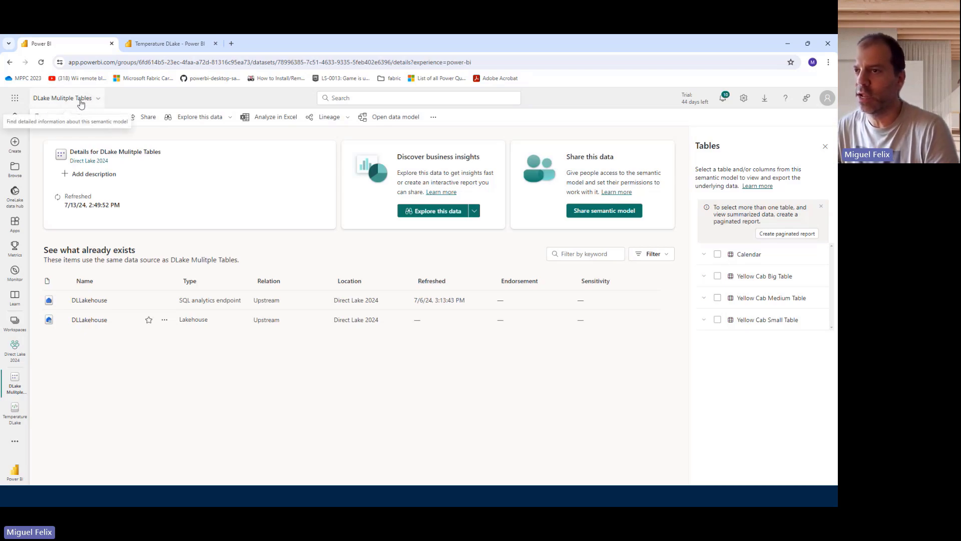
click(394, 118)
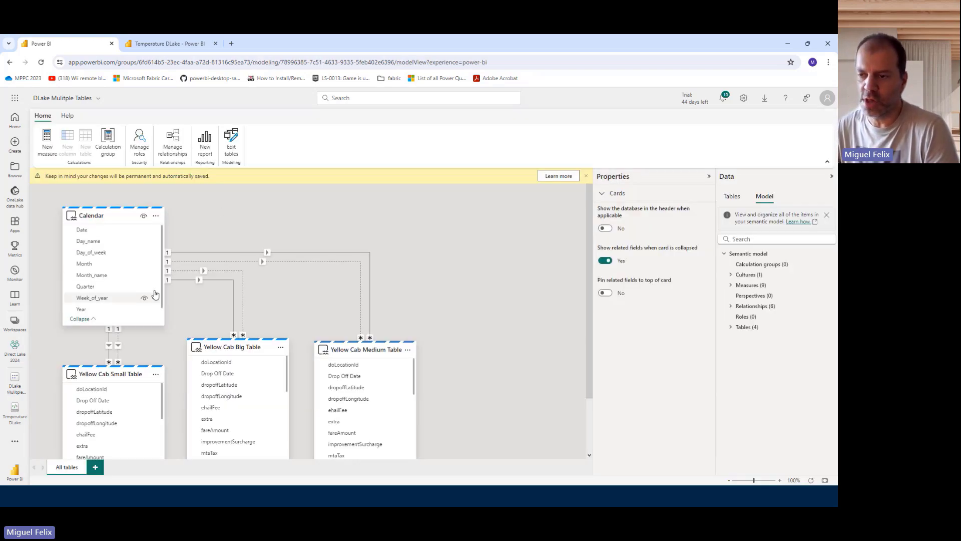
Step: Move the Yellow Cab Big and Medium Table cards lower, then return to the Direct Lake 2024 workspace
scroll(404, 292, down, 3)
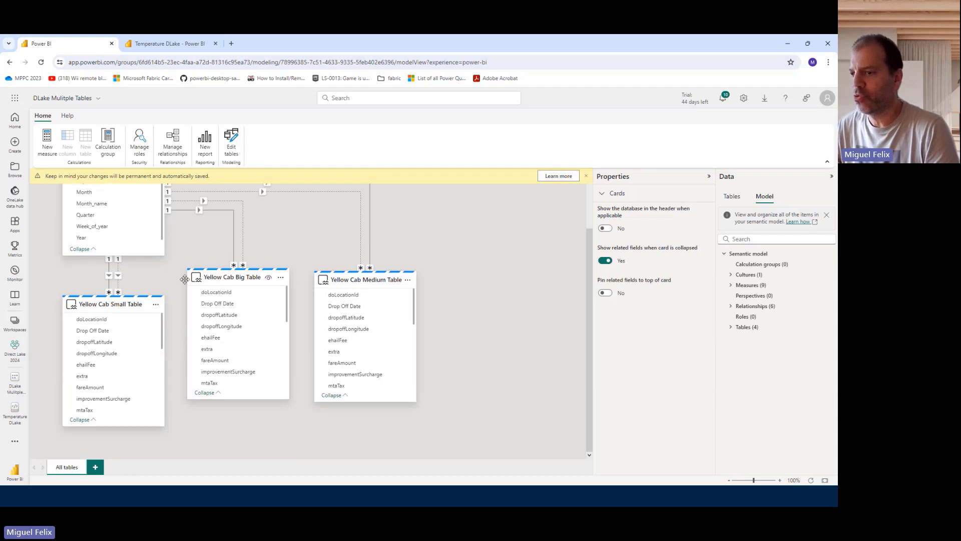
click(115, 303)
drag(250, 277, 251, 301)
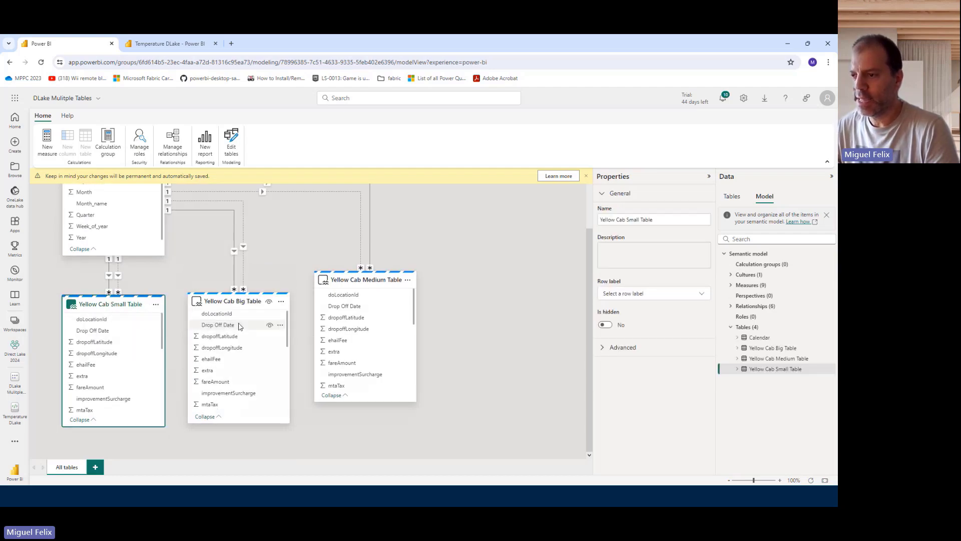
drag(349, 281, 362, 299)
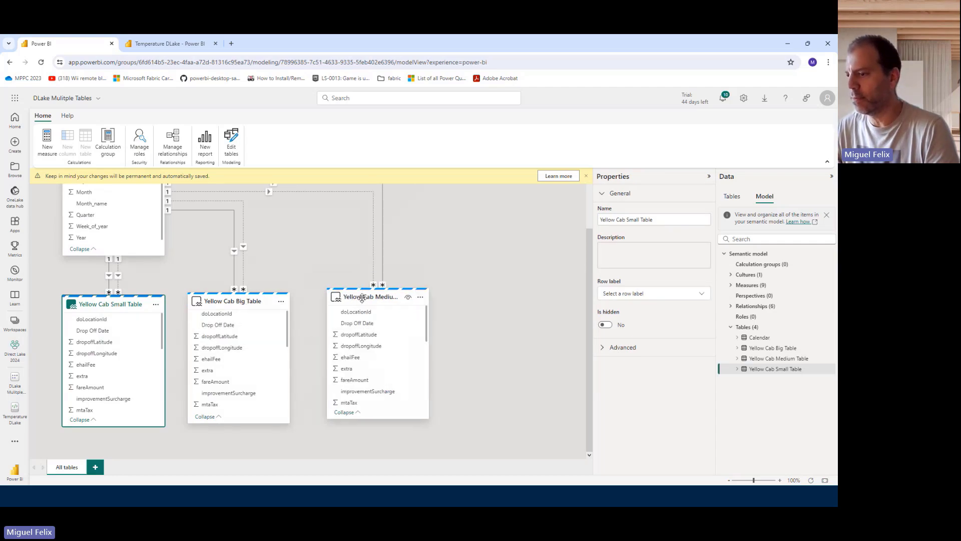
mouse_move(362, 298)
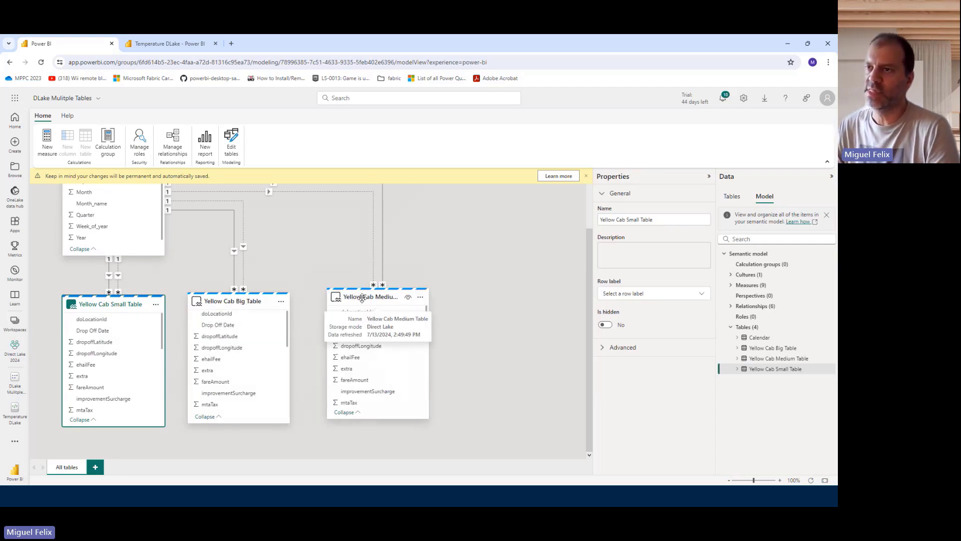
click(29, 352)
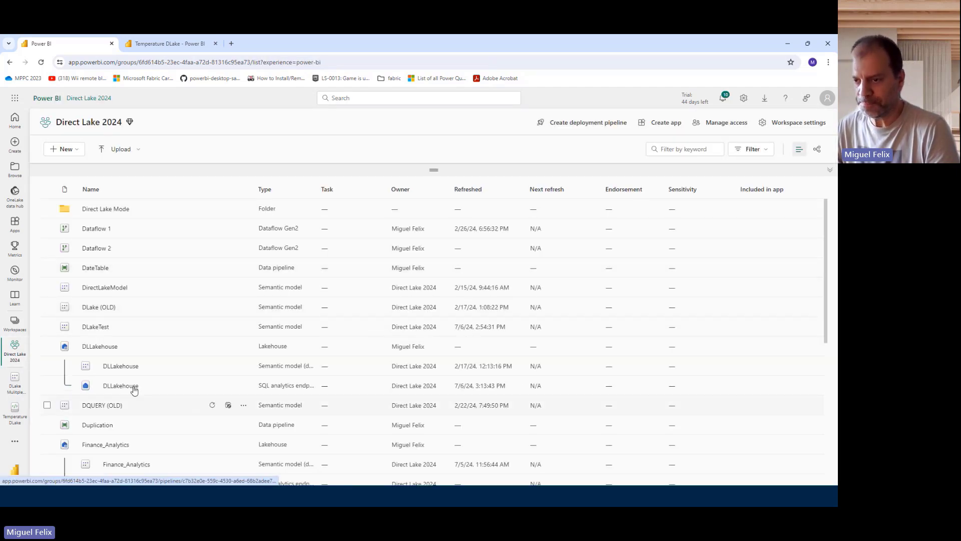
Step: Open the Direct Lake Mode folder and view the lineage of DLake Mulitple Tables
scroll(178, 395, down, 3)
scroll(242, 301, up, 3)
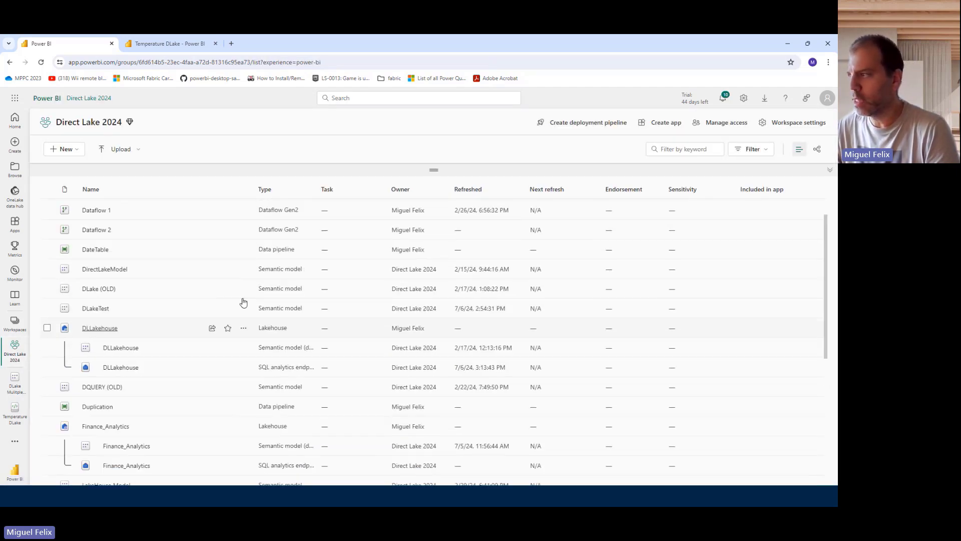
click(83, 210)
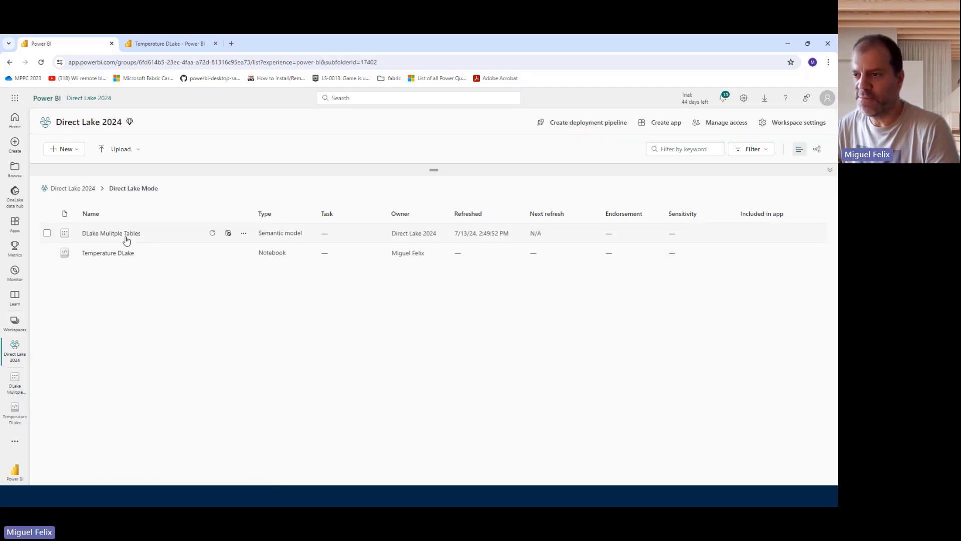
click(244, 234)
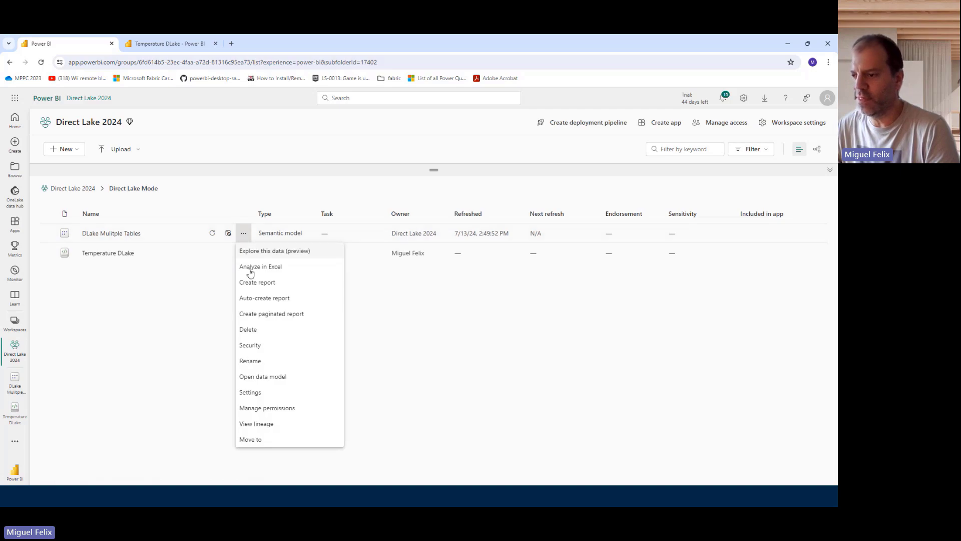
click(271, 426)
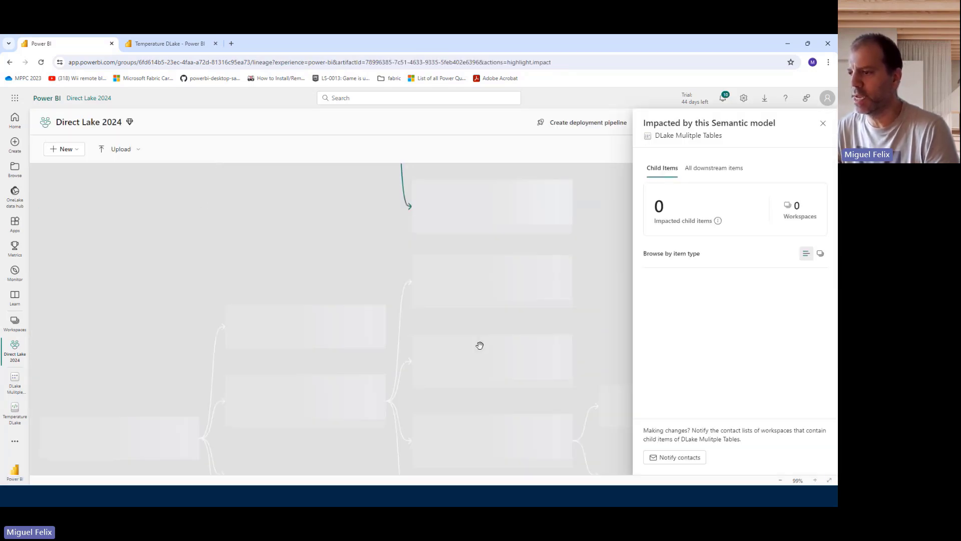
Step: Trace the lineage back to the DLLakehouse SQL analytics endpoint, then return to the slide show
scroll(465, 243, up, 5)
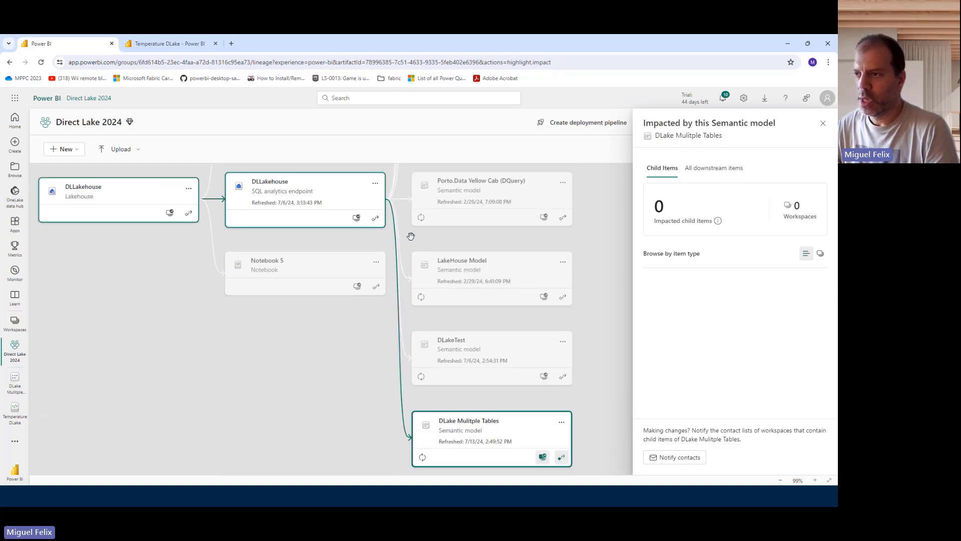
scroll(319, 223, down, 1)
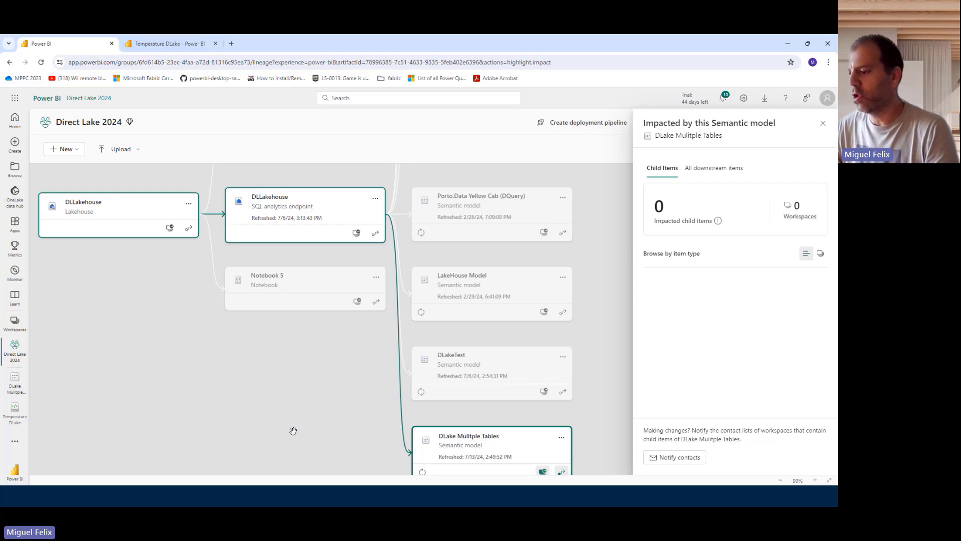
key(alt+Tab)
Step: Advance through the Issues and limitations and Fallback slides, then switch back to Power BI
click(427, 290)
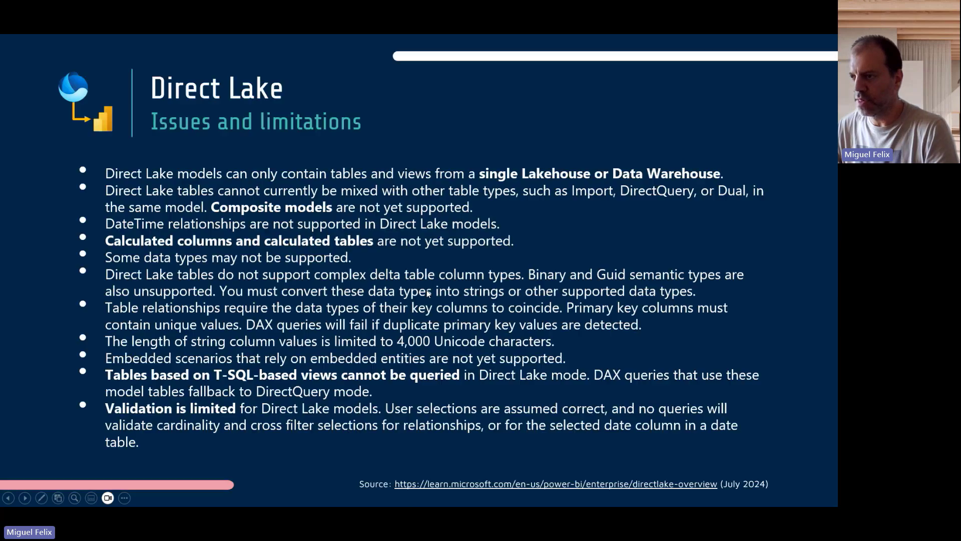
click(428, 292)
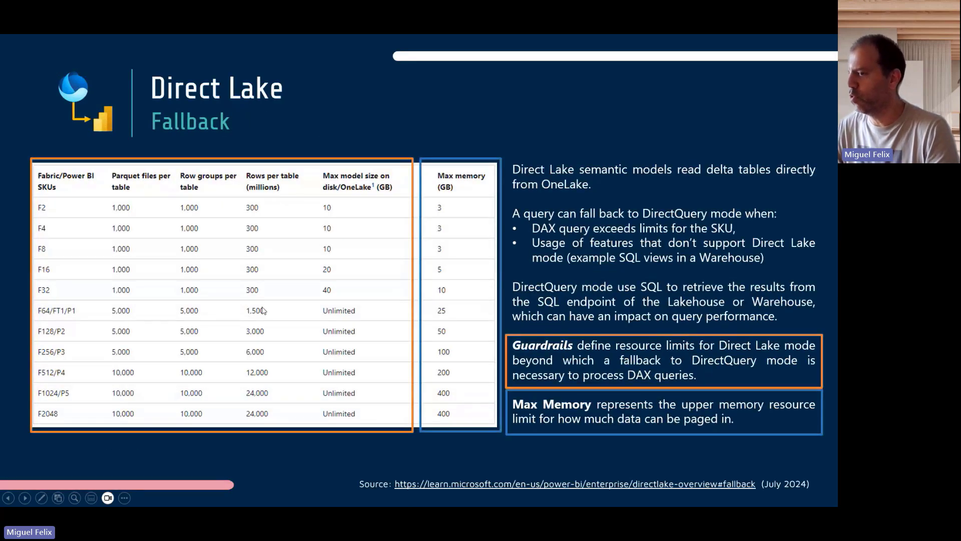
key(alt+Tab)
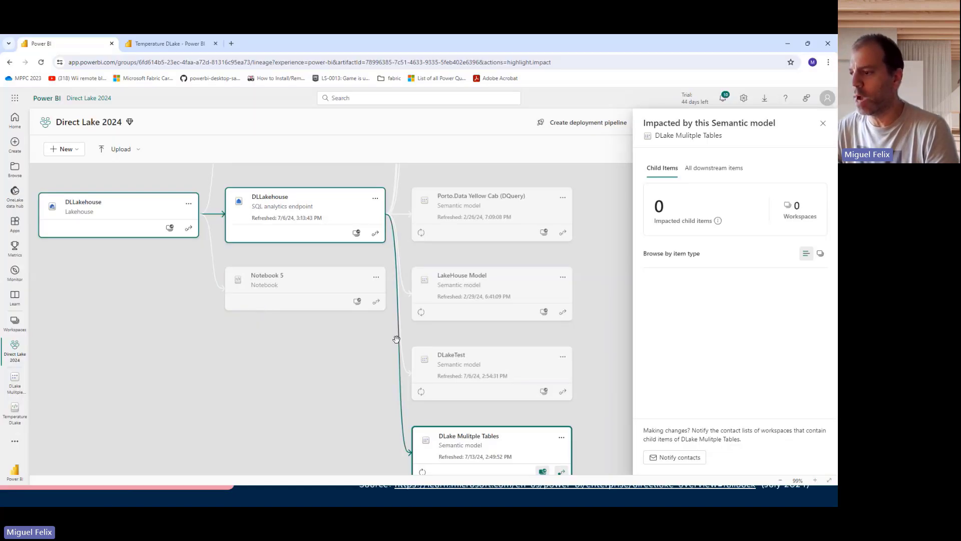
Step: Open the DLake Mulitple Tables data model diagram
click(15, 380)
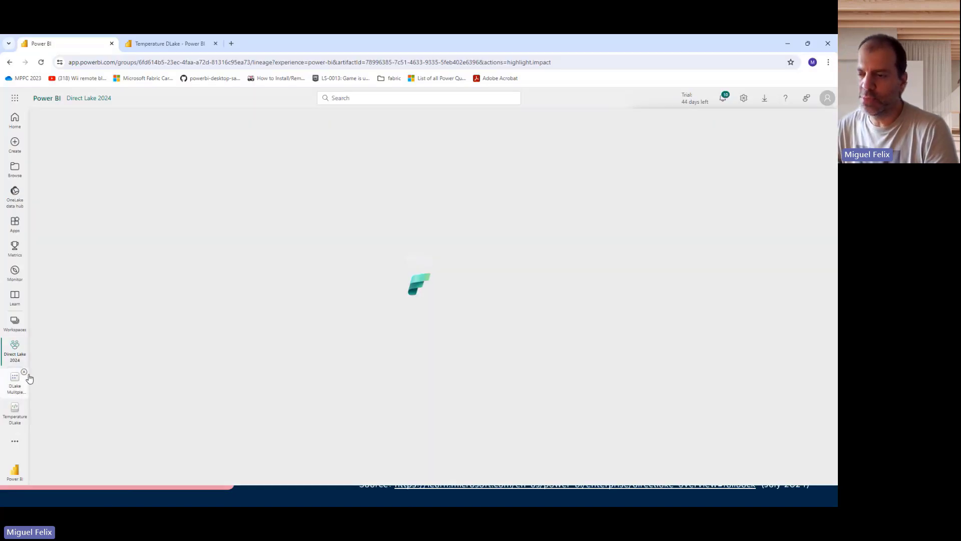
click(372, 116)
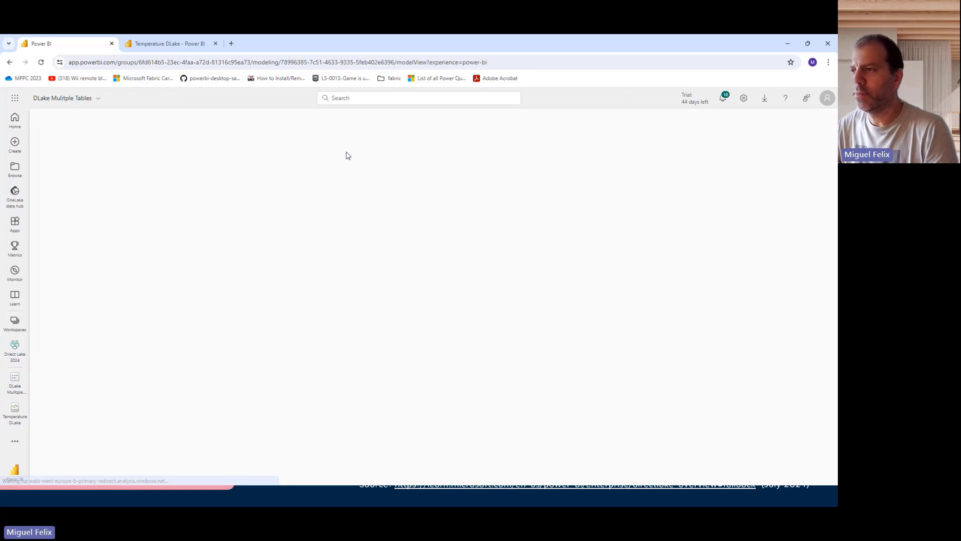
scroll(491, 332, down, 1)
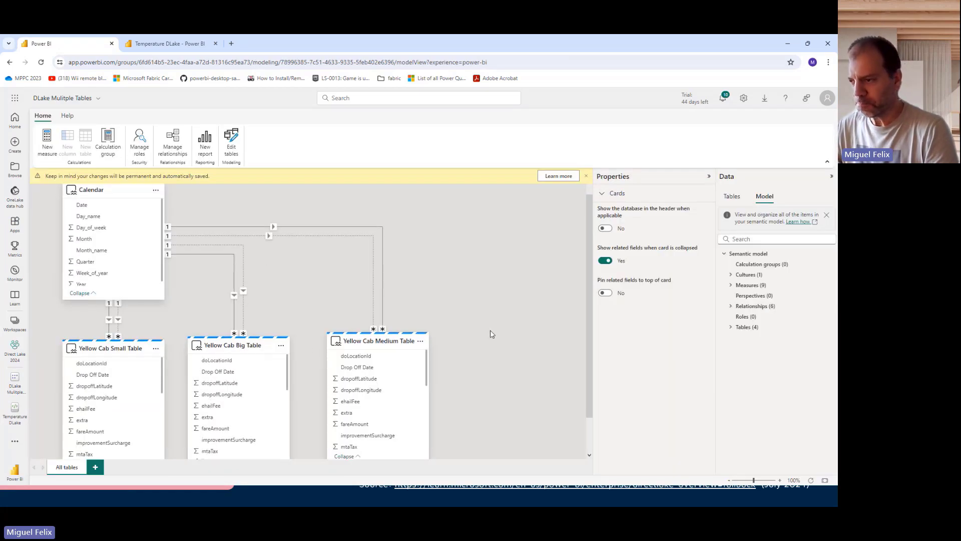
Step: Inspect the Small, Medium and Big Yellow Cab tables, then the semantic model's Direct Lake Behavior (Automatic)
click(131, 312)
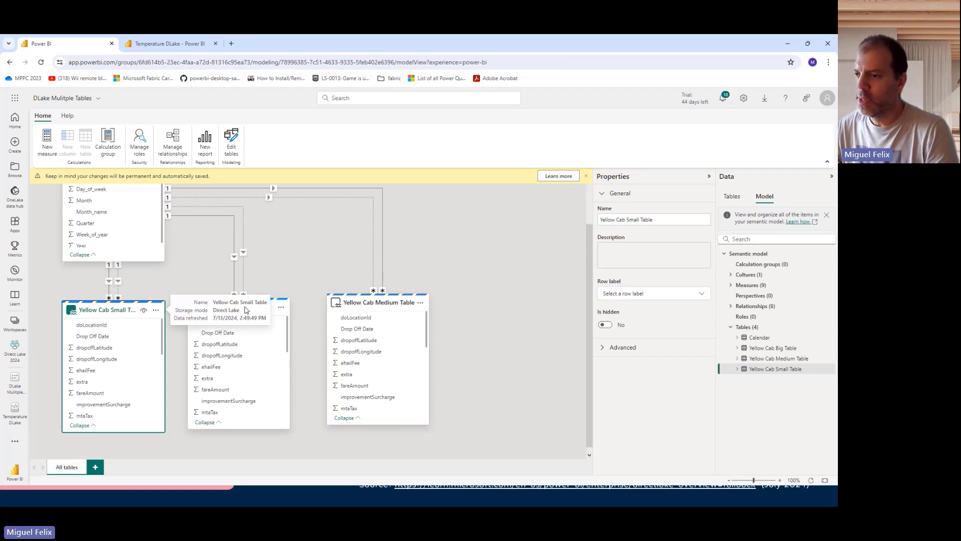
click(366, 303)
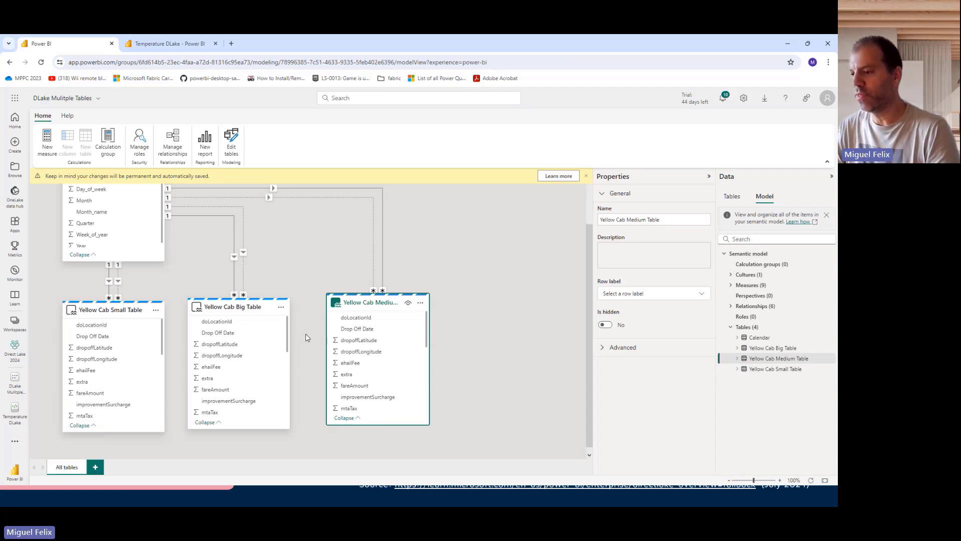
click(243, 308)
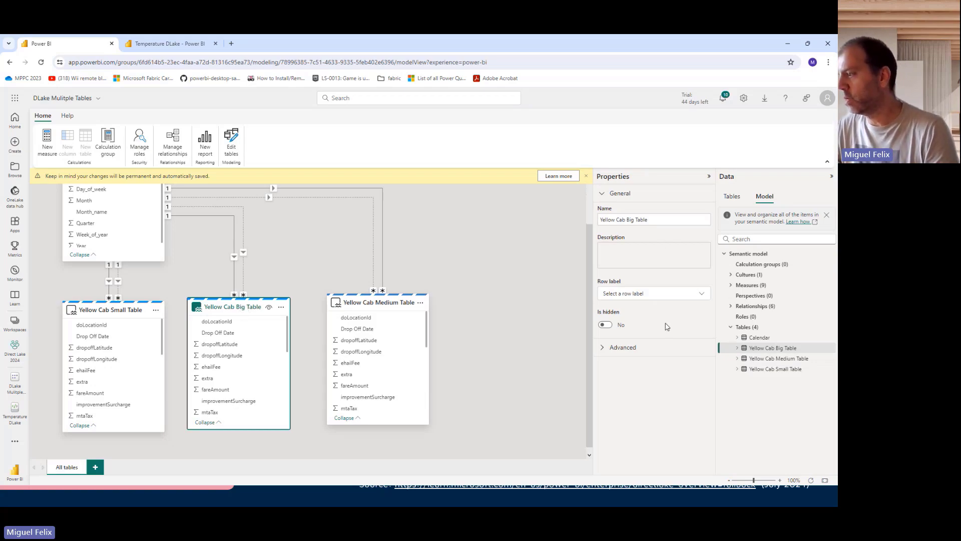
click(739, 254)
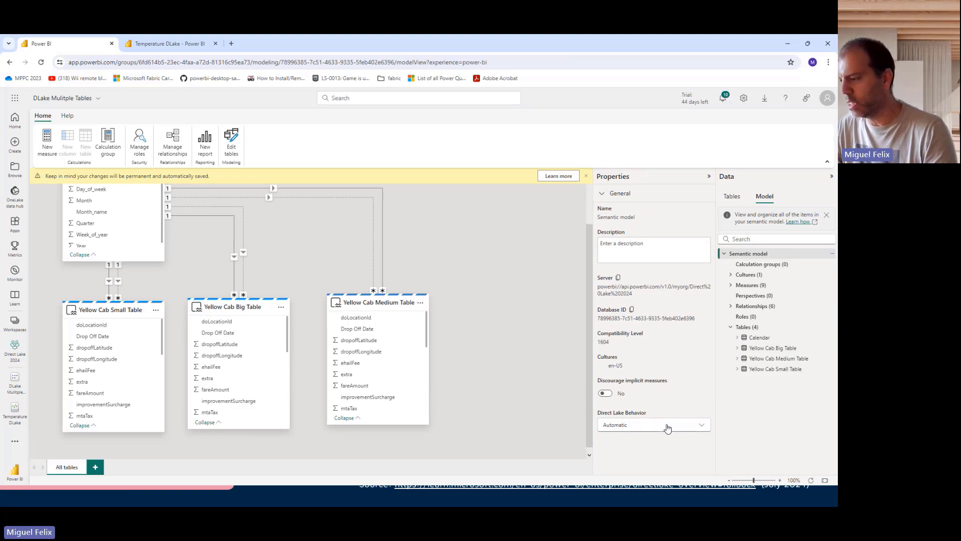
key(super)
text(zoom)
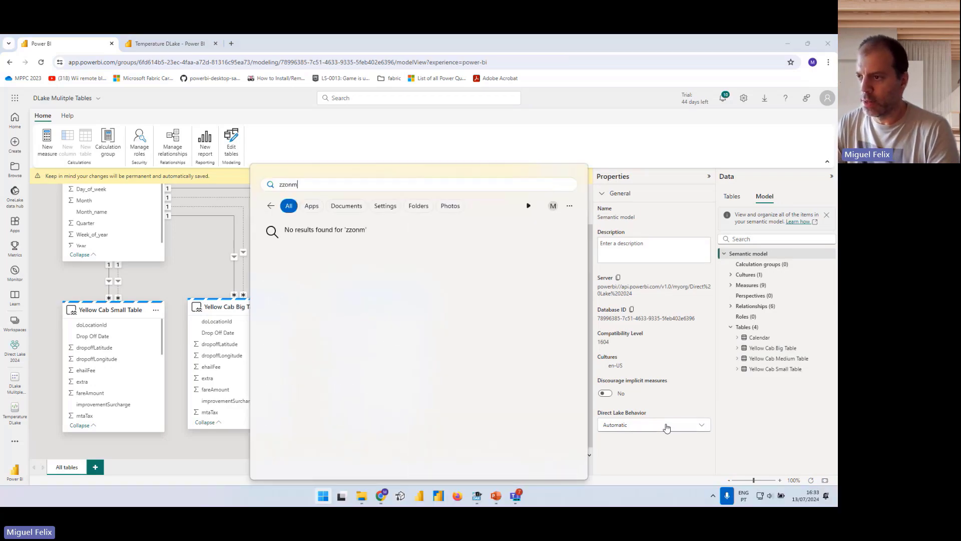
text(it)
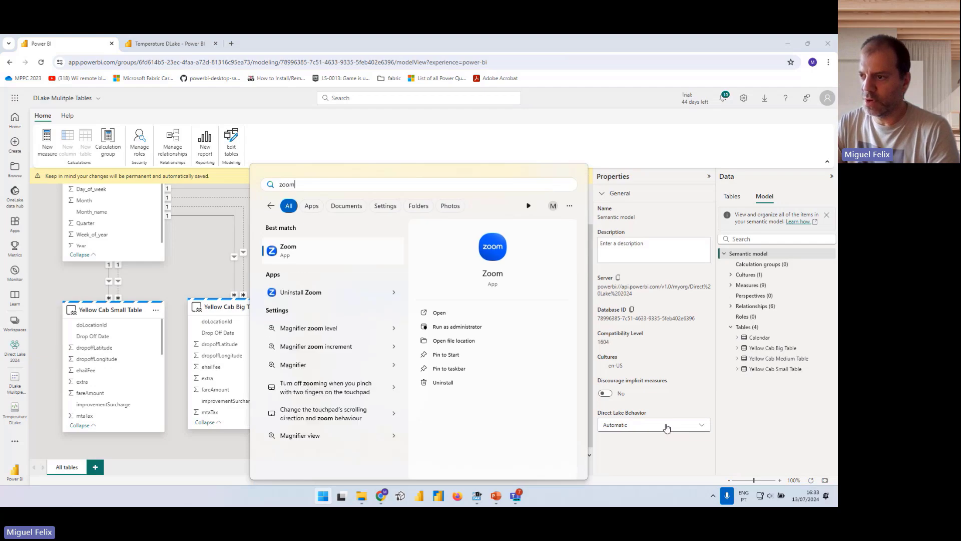
key(Down)
key(Return)
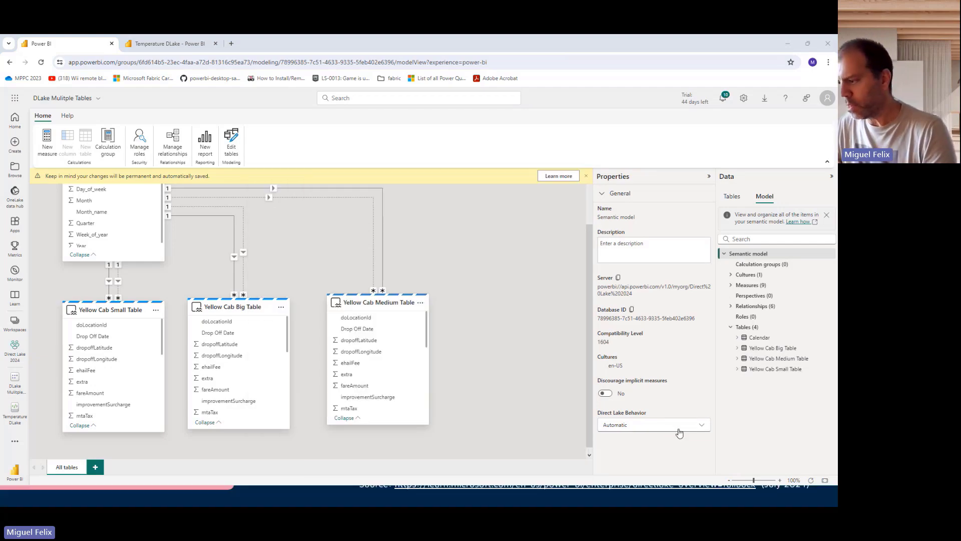
key(ctrl+1)
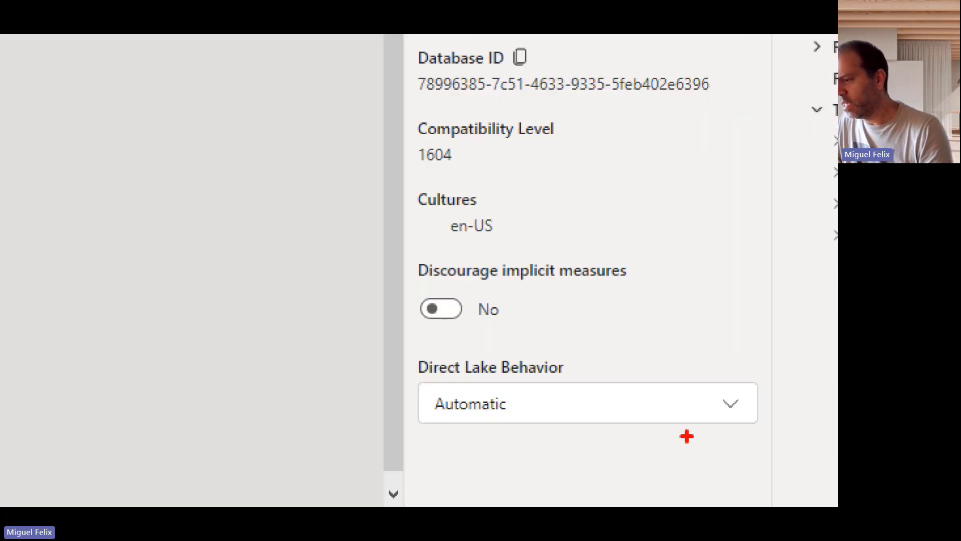
mouse_move(430, 354)
mouse_down()
mouse_move(407, 353)
mouse_move(398, 366)
mouse_move(394, 430)
mouse_move(427, 434)
mouse_up()
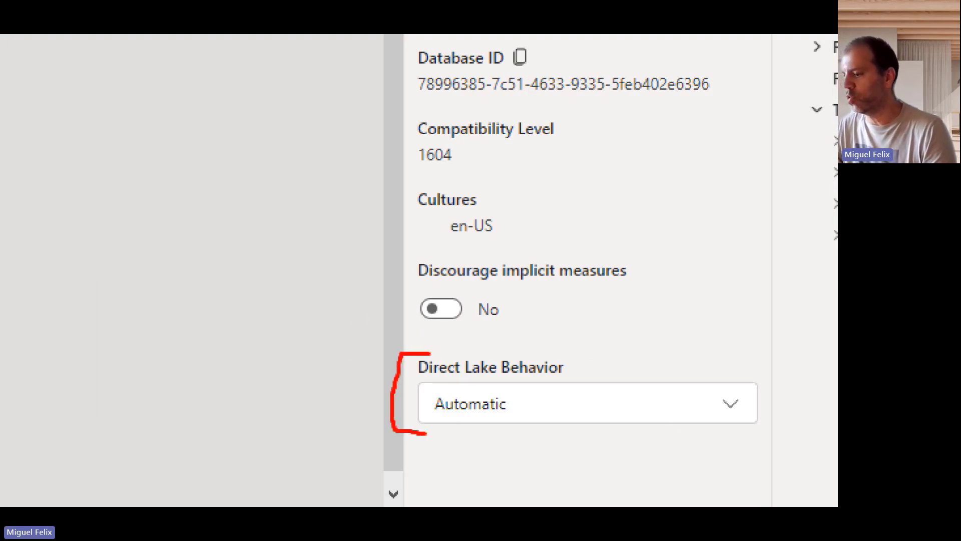
key(Escape)
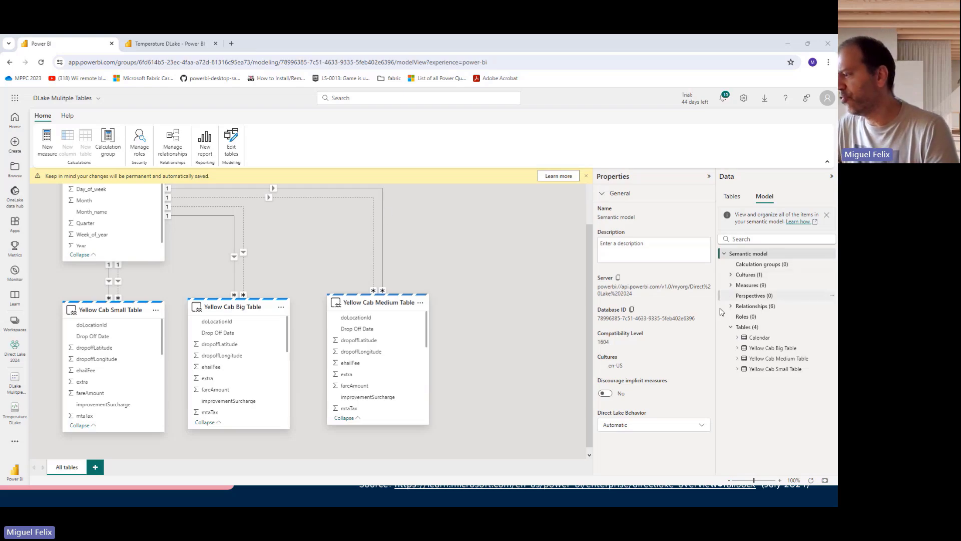
Step: List the model's nine measures and show the Rows (Small Table) and Rows (Big Table) formulas
click(730, 285)
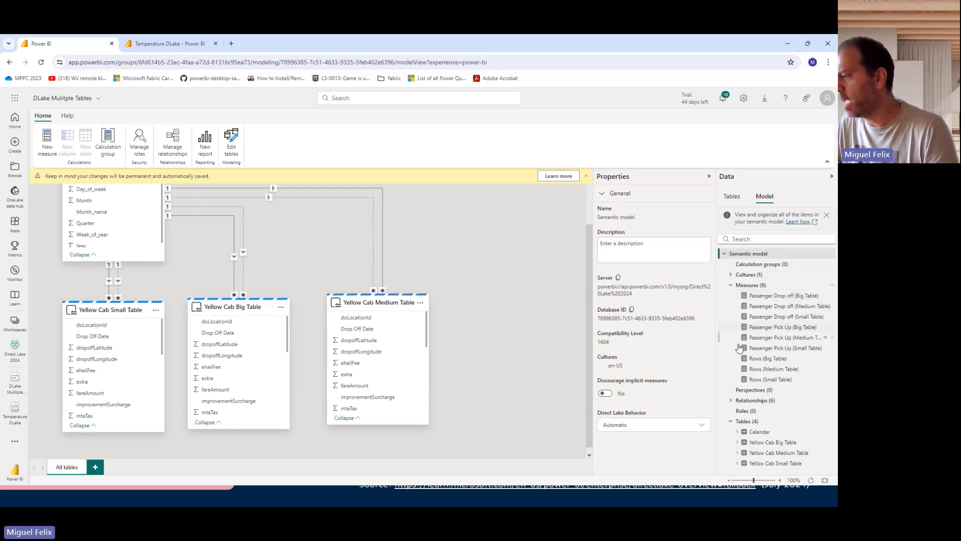
drag(717, 349, 641, 349)
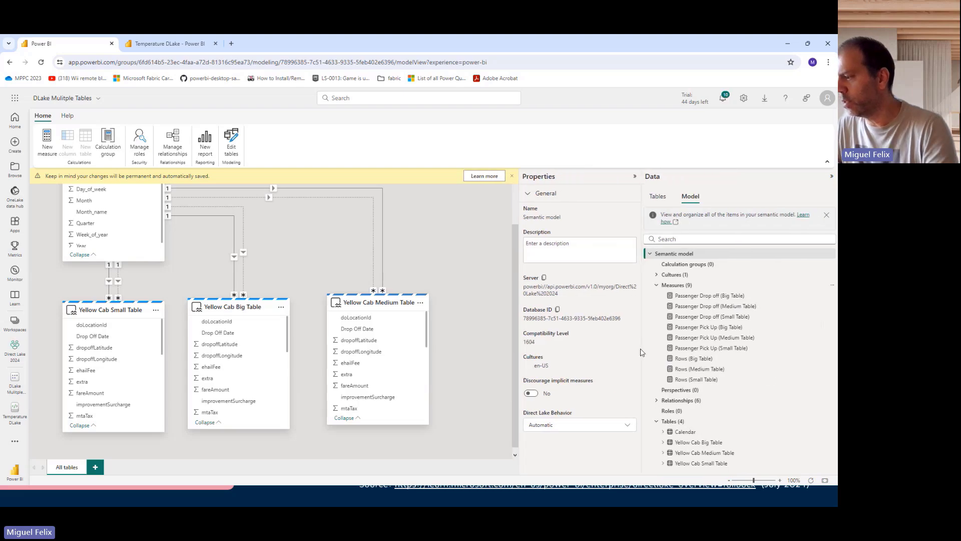
click(711, 381)
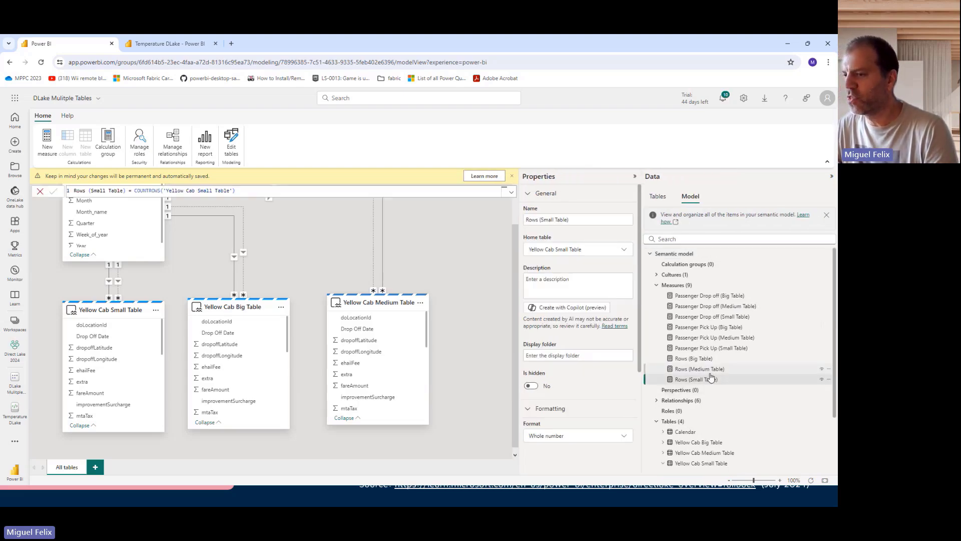
click(706, 359)
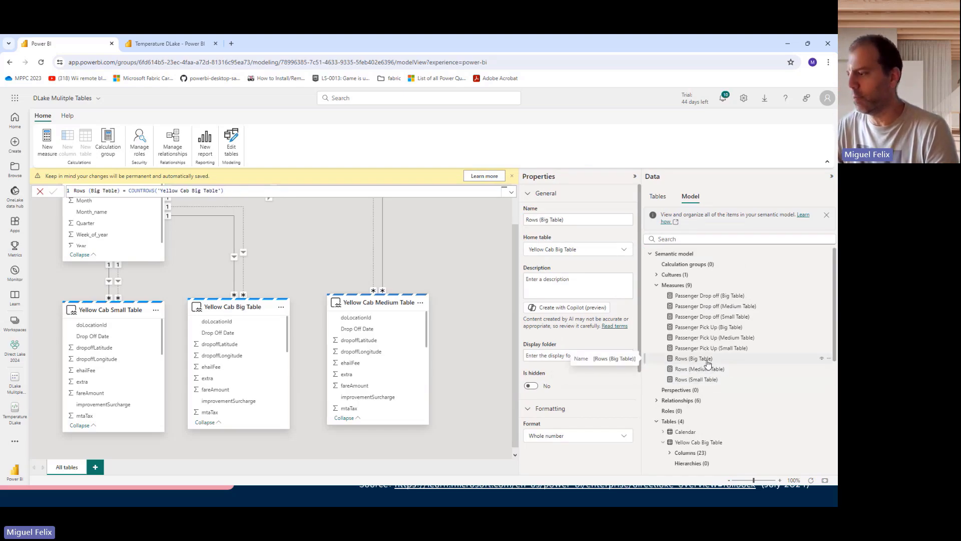
Step: Search for 'power' from Start and launch Power BI Desktop
key(super)
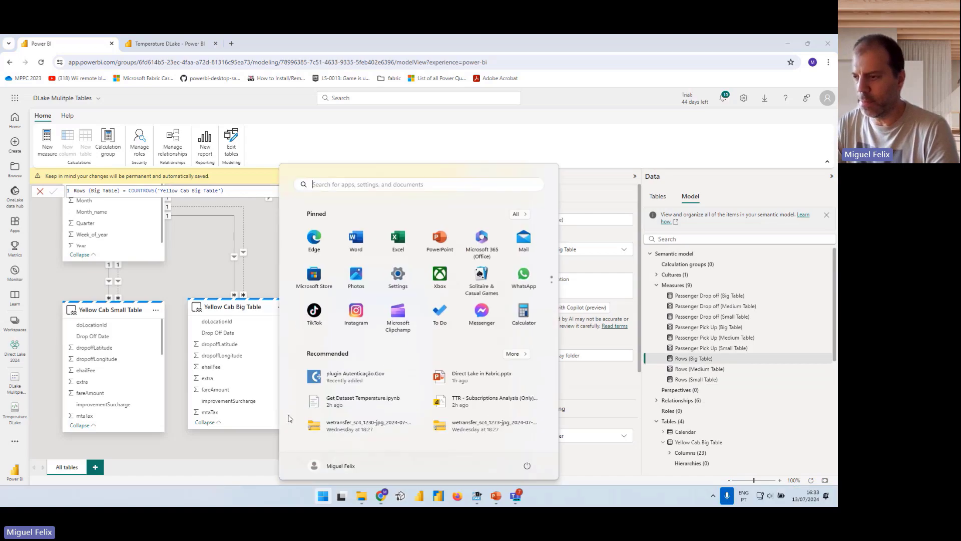
text(power)
key(Escape)
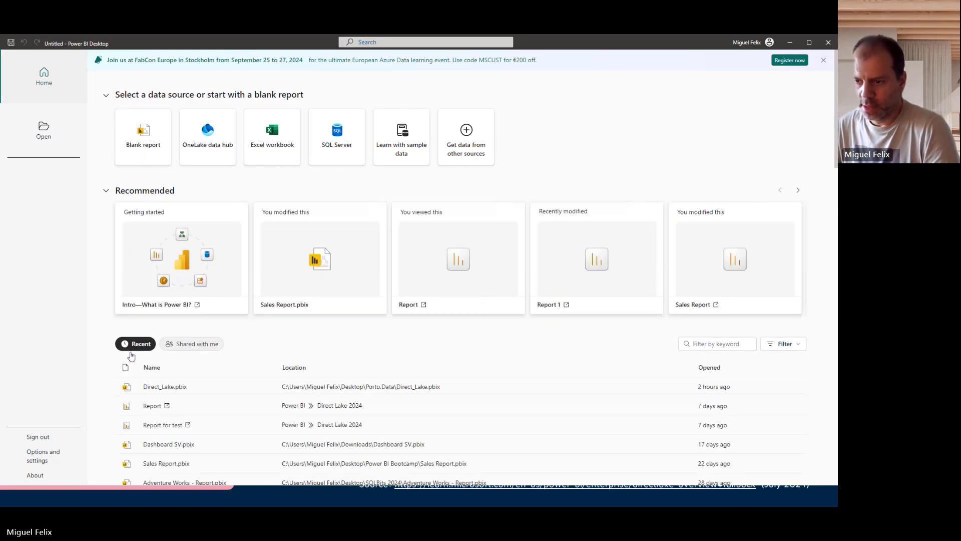
Step: Leave the start screen, discard the auto-recovered files, and open the Direct_Lake report
key(Escape)
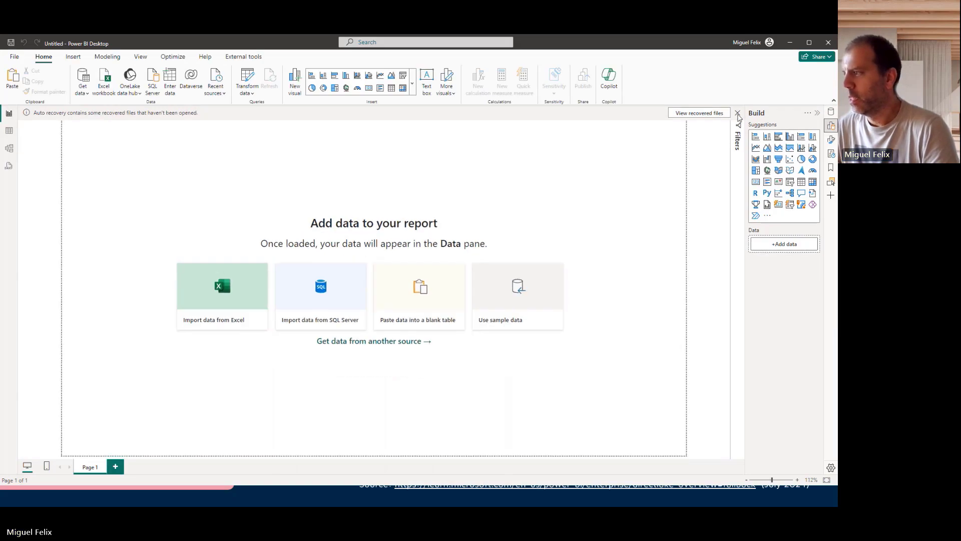
click(737, 113)
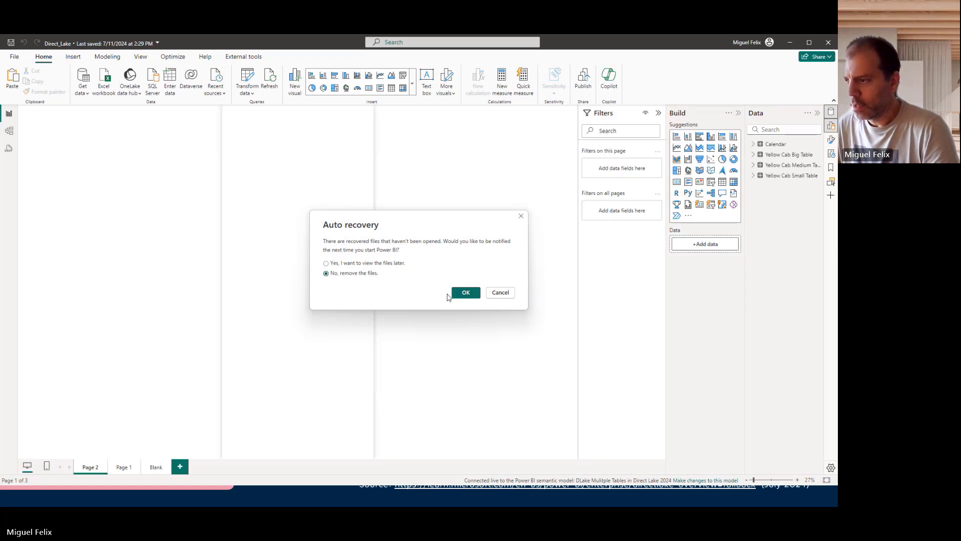
click(475, 293)
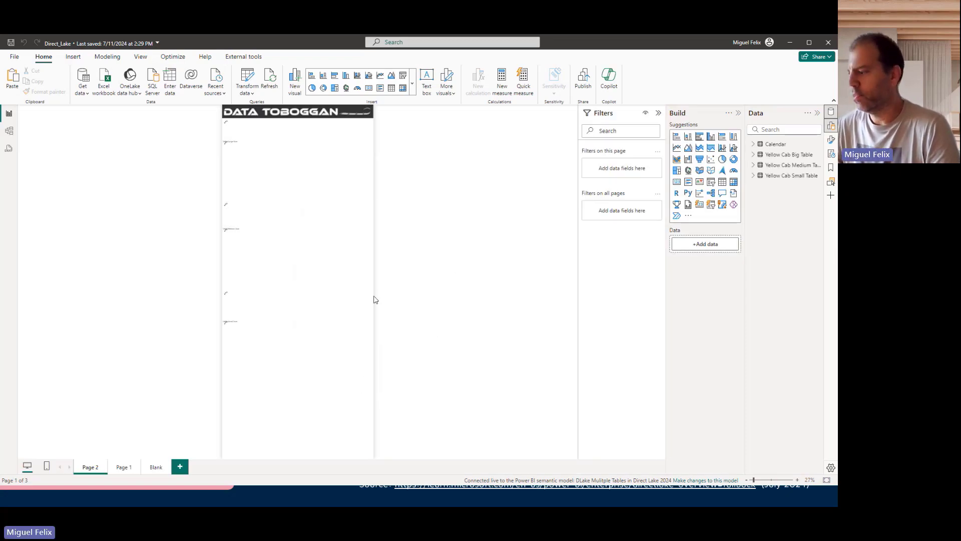
click(248, 92)
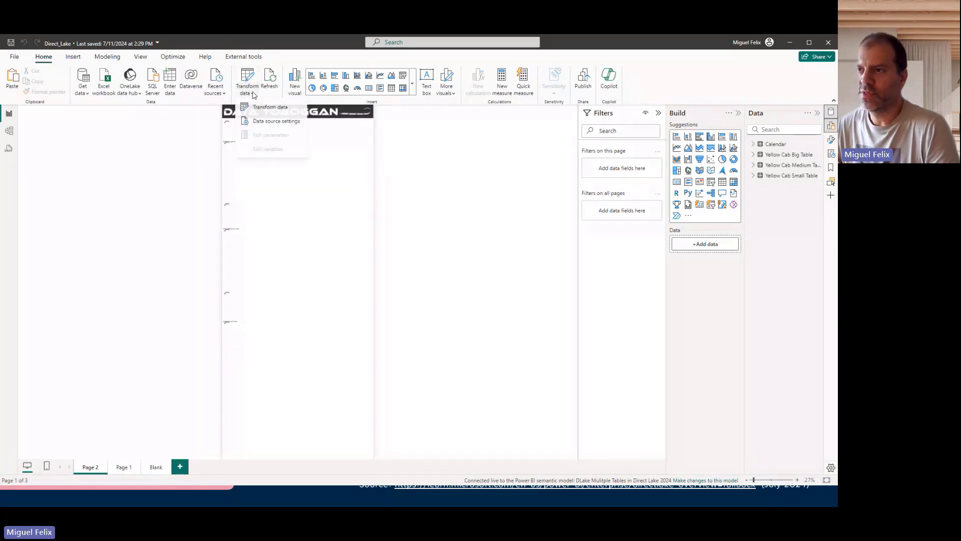
Step: Set the page view to Fit to width
click(142, 58)
click(229, 93)
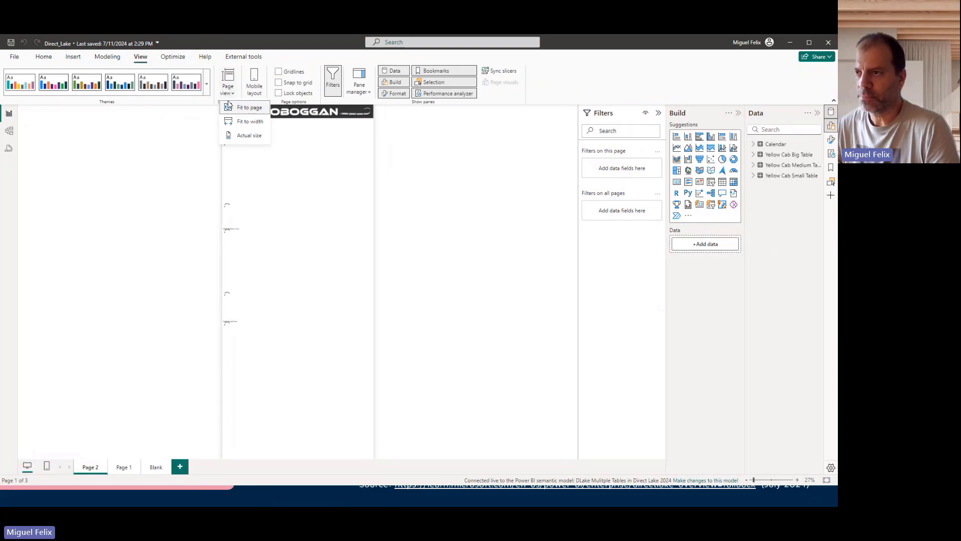
click(250, 121)
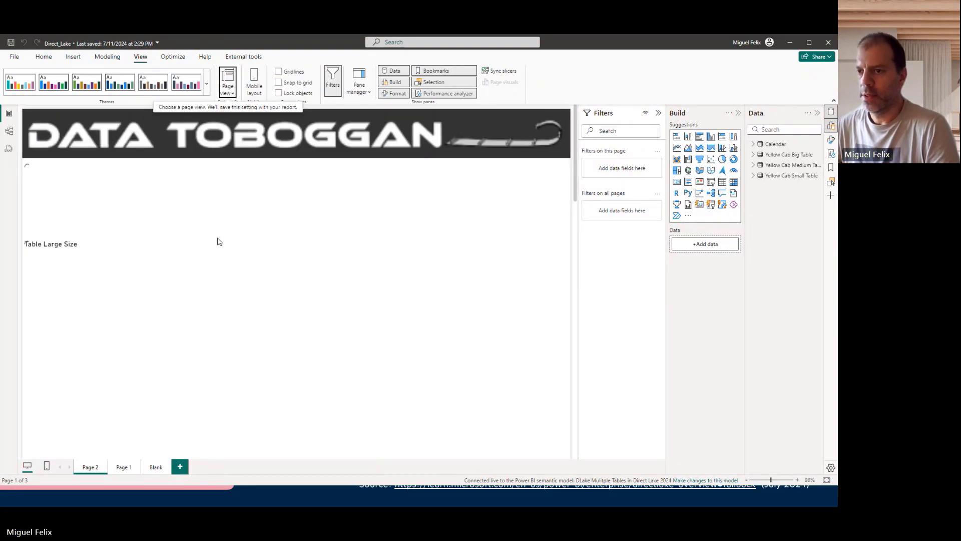
scroll(217, 242, down, 15)
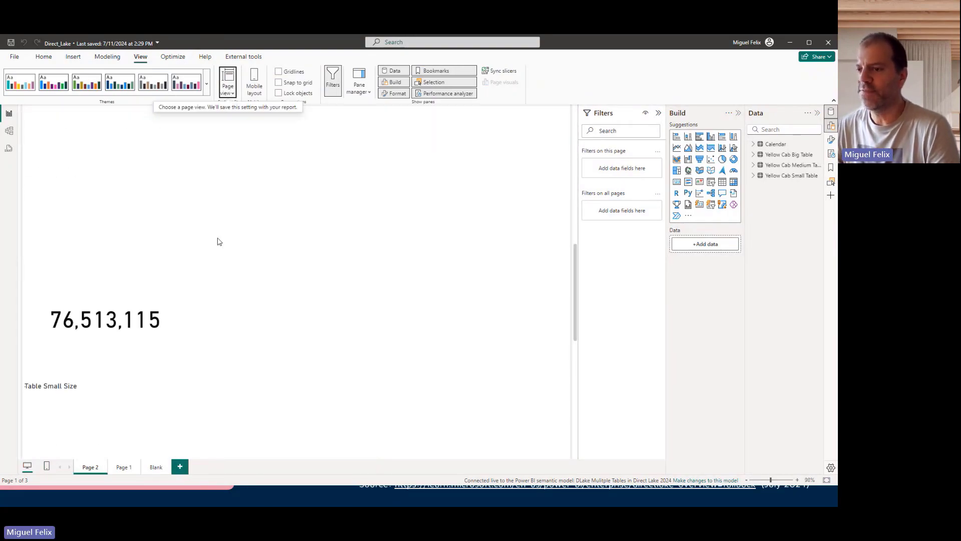
scroll(217, 242, up, 5)
scroll(217, 241, up, 5)
scroll(217, 241, down, 12)
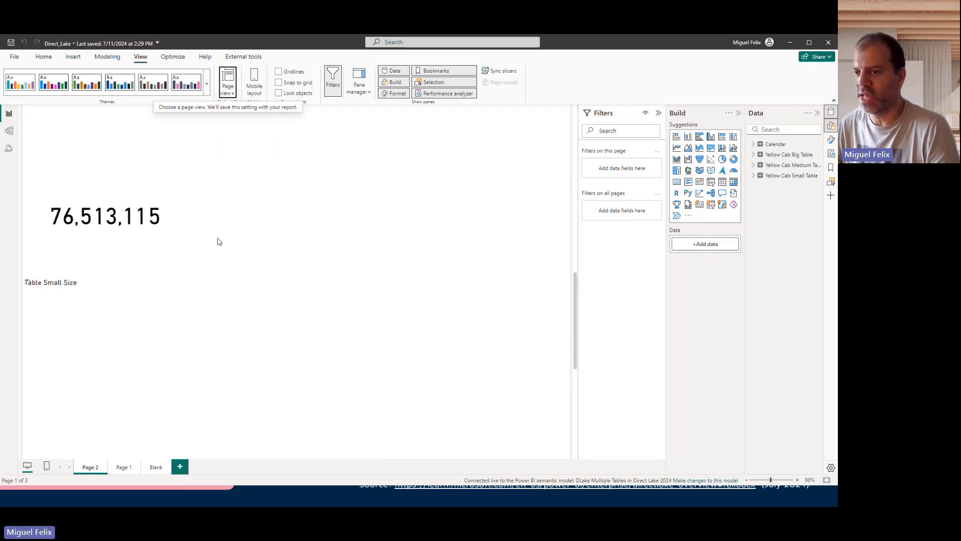
scroll(218, 242, down, 5)
scroll(217, 242, up, 6)
scroll(217, 241, down, 1)
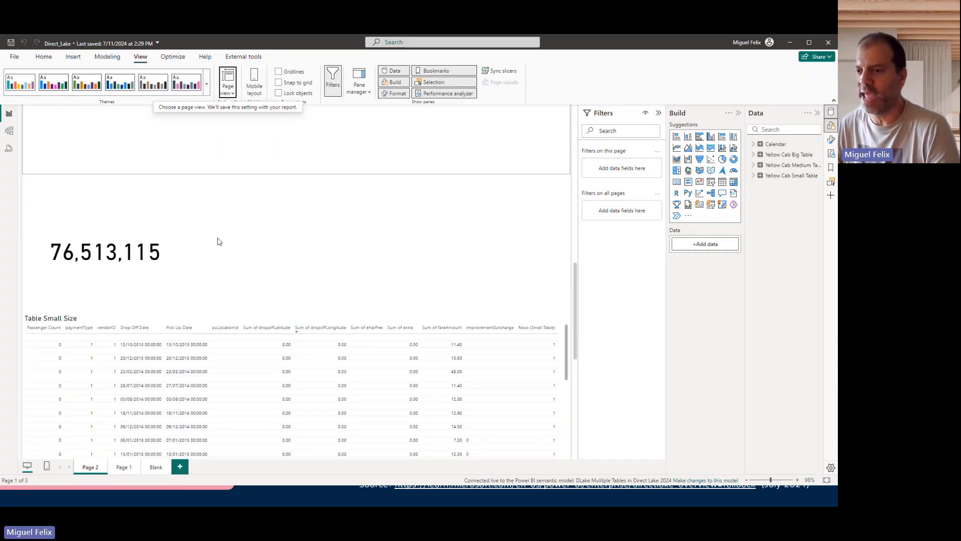
scroll(217, 242, down, 2)
scroll(200, 220, up, 2)
click(149, 242)
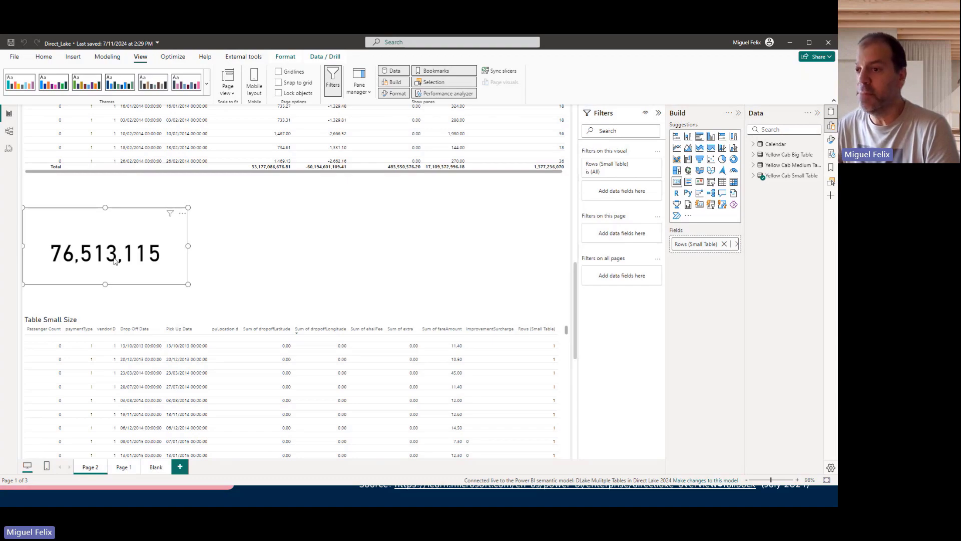
scroll(296, 371, down, 4)
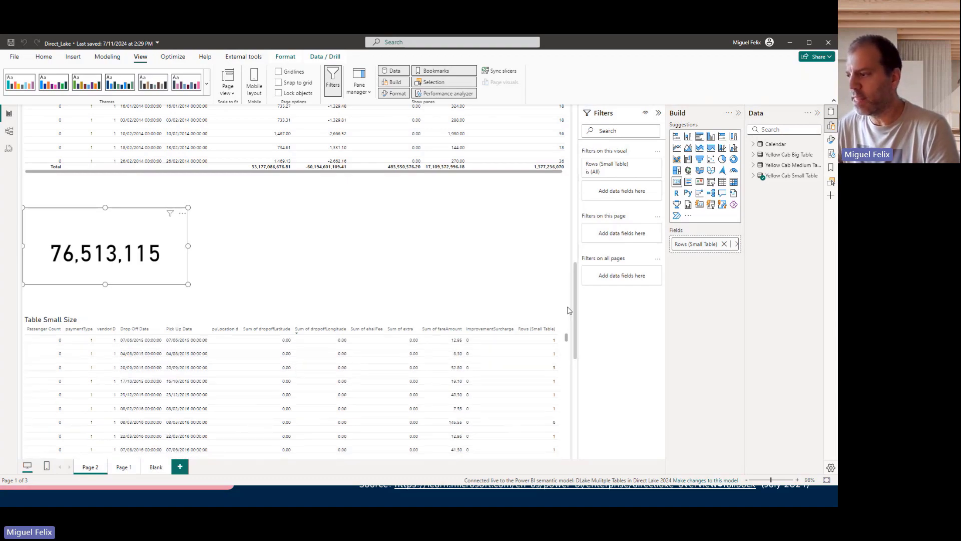
scroll(575, 305, down, 3)
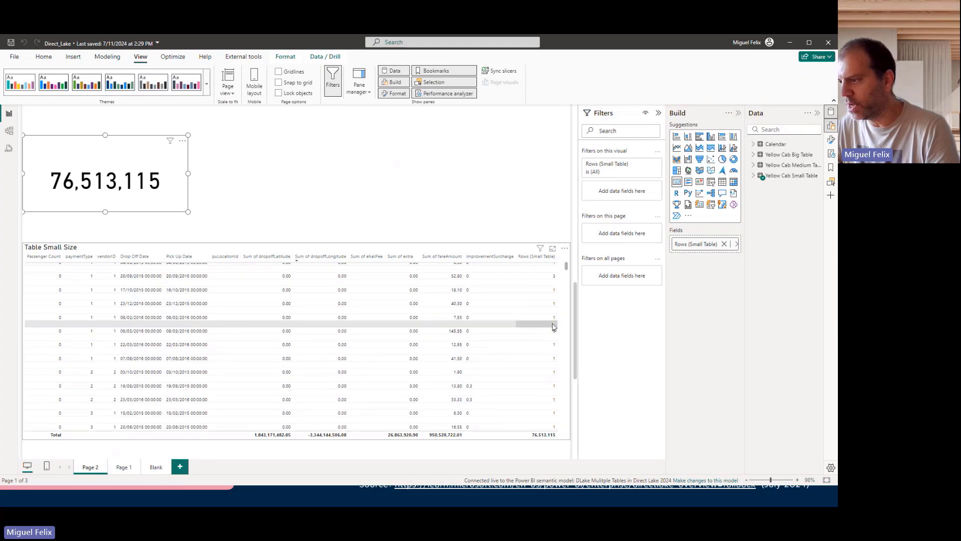
scroll(553, 310, up, 4)
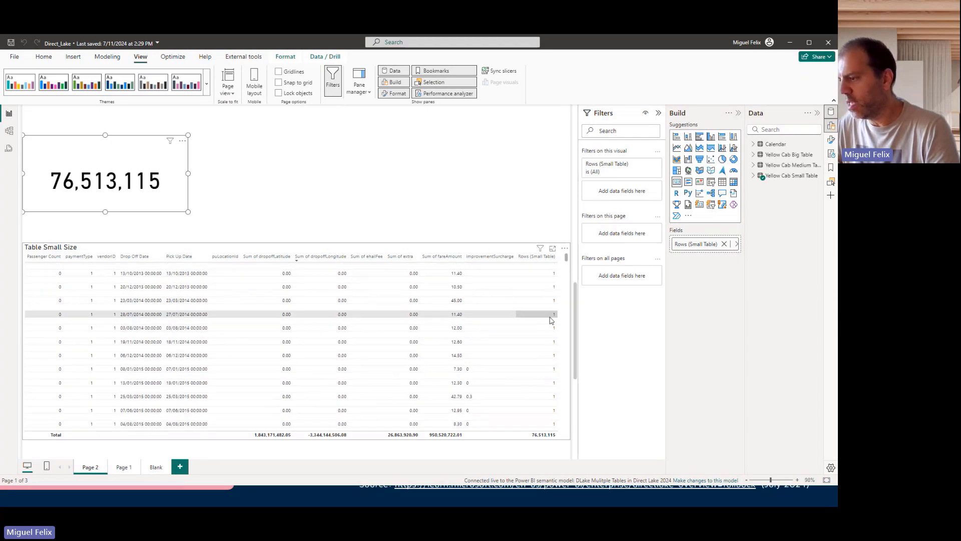
scroll(551, 346, down, 3)
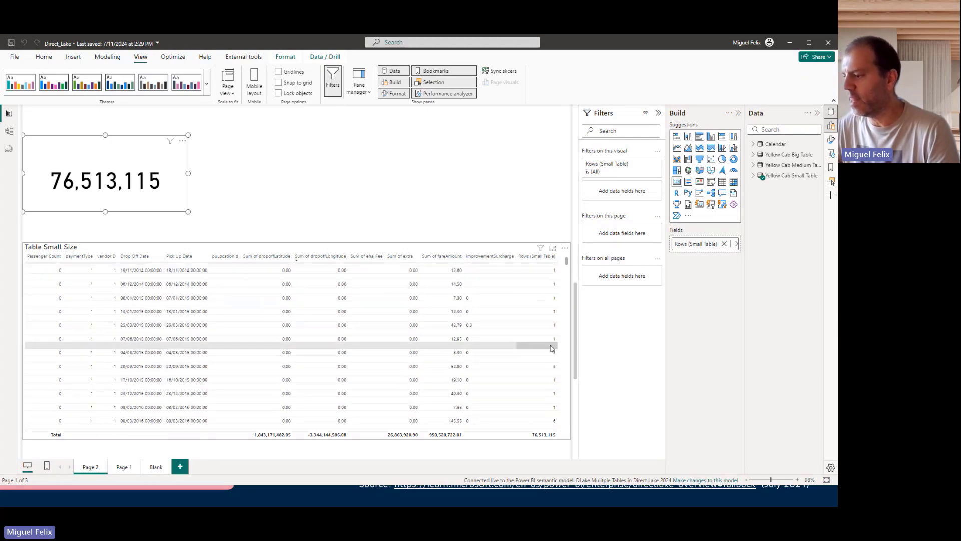
scroll(552, 341, down, 2)
scroll(551, 331, down, 10)
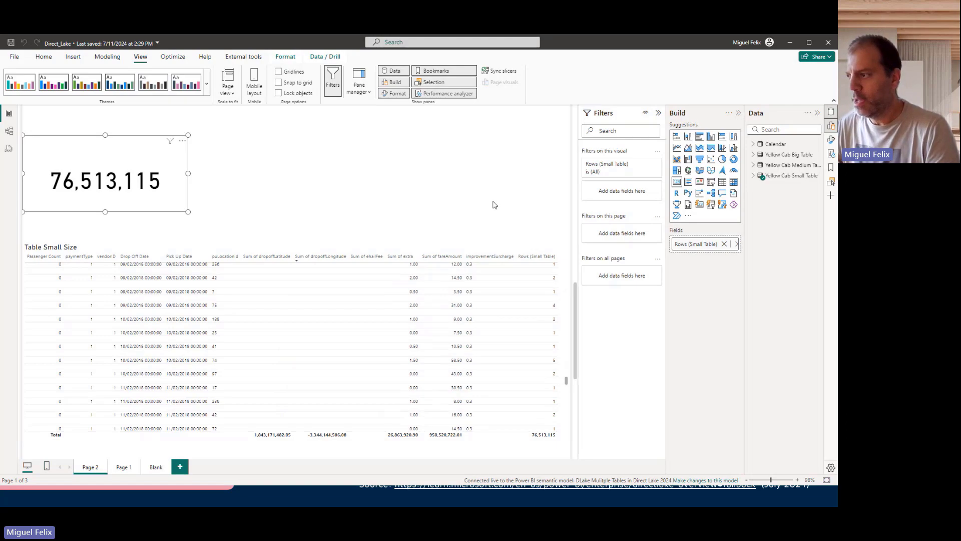
scroll(492, 203, up, 4)
scroll(493, 204, up, 3)
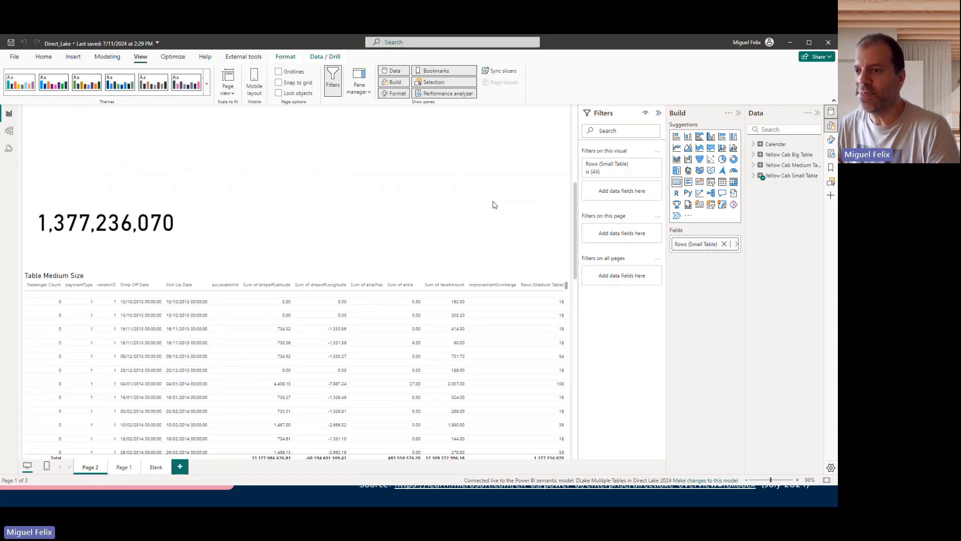
click(138, 210)
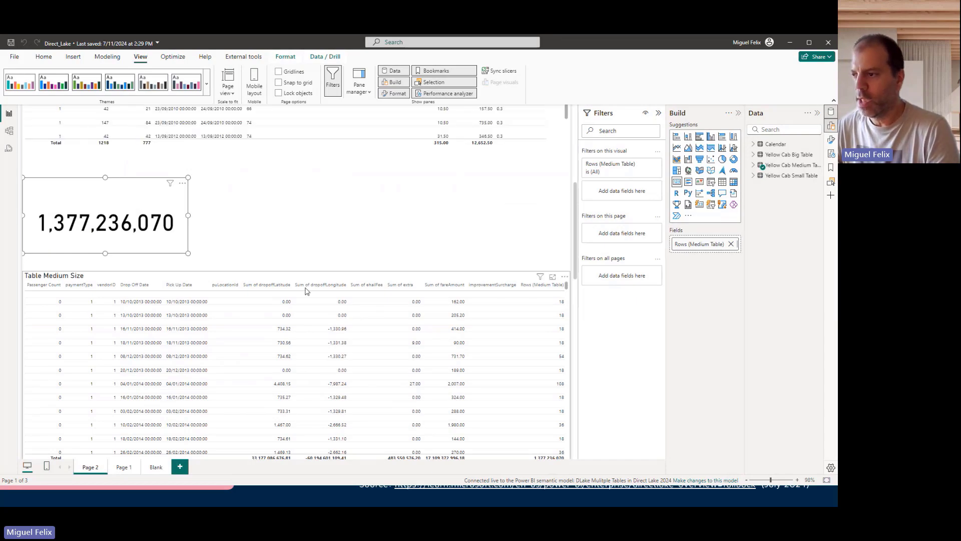
scroll(538, 350, down, 1)
scroll(539, 350, down, 2)
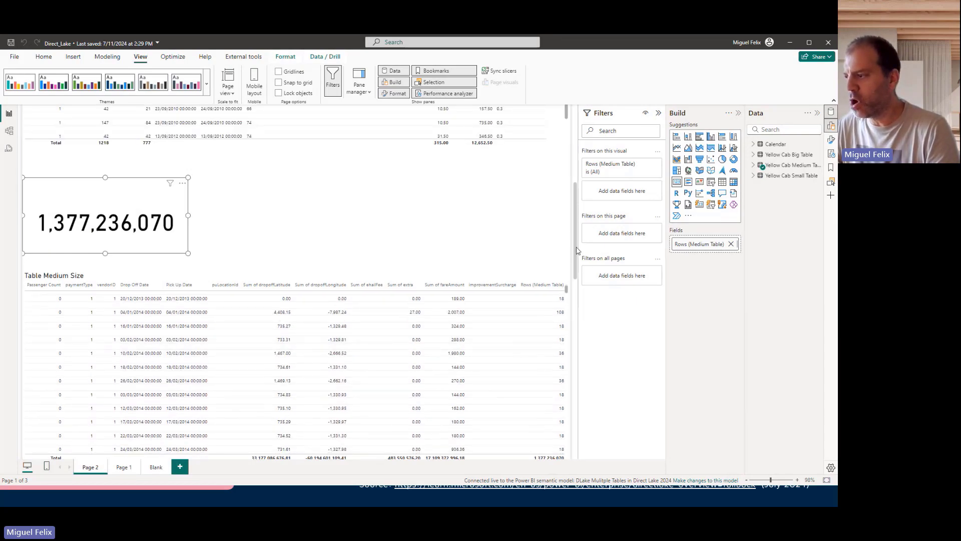
scroll(534, 365, down, 2)
scroll(550, 369, down, 1)
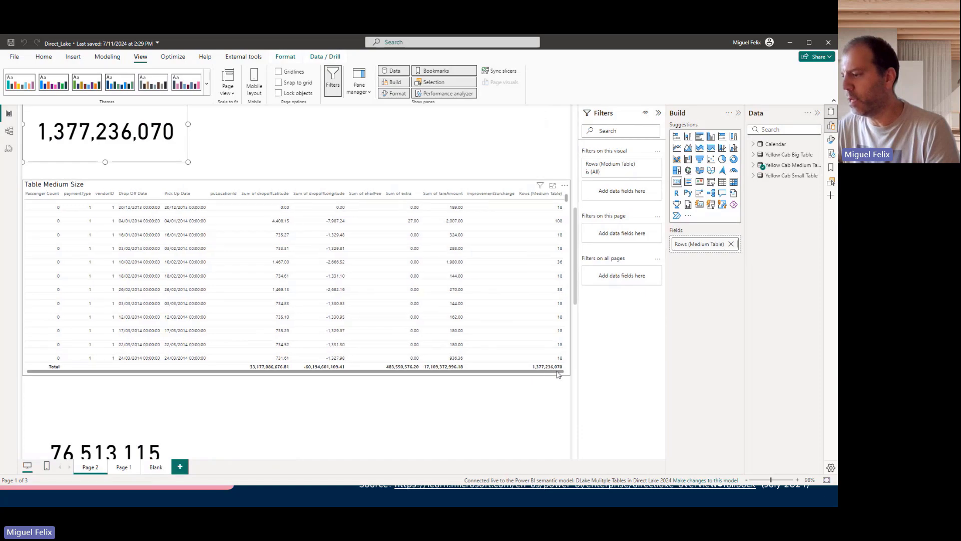
click(554, 280)
scroll(555, 270, up, 3)
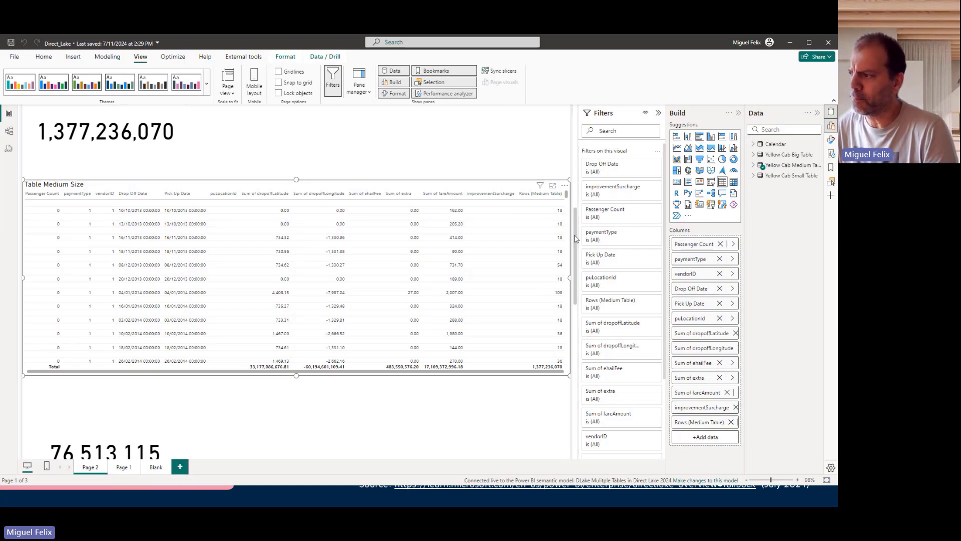
scroll(575, 238, up, 3)
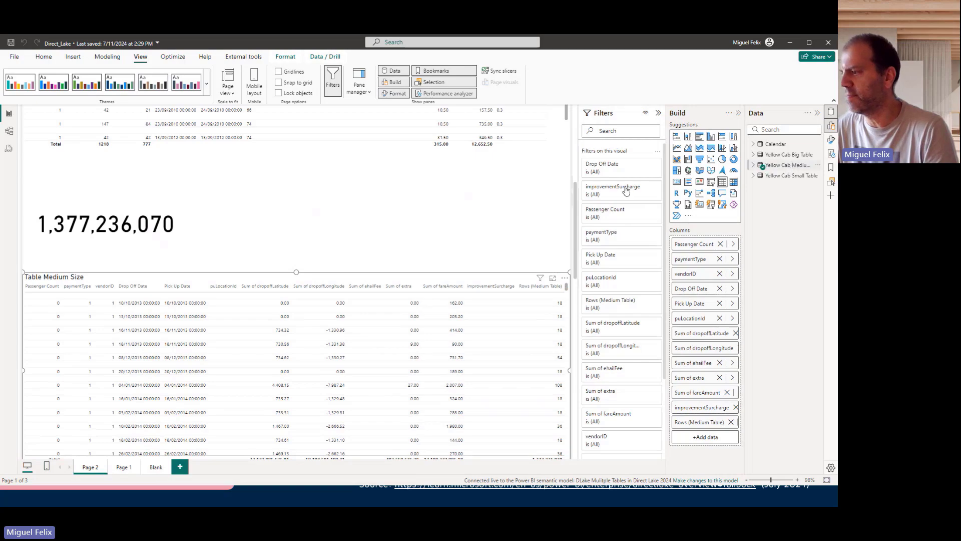
scroll(577, 227, up, 9)
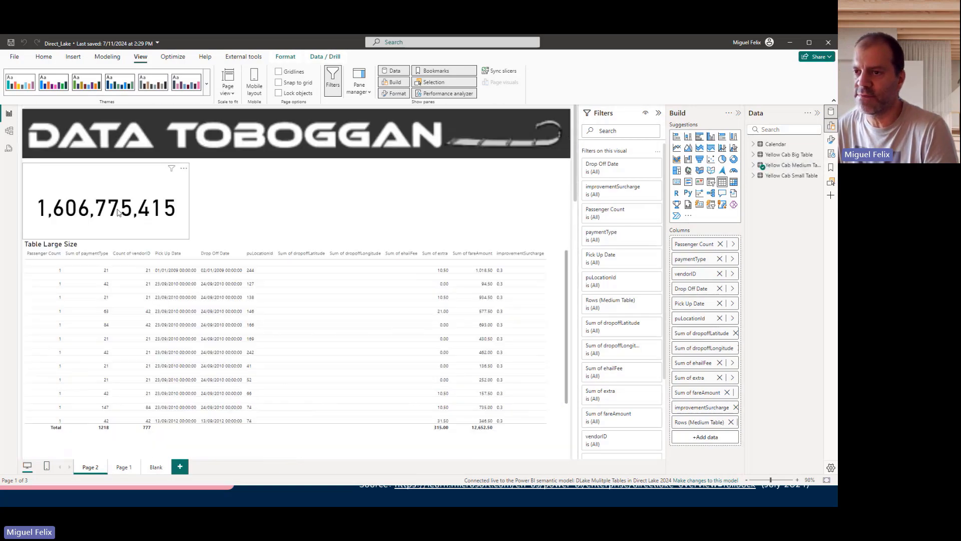
Step: Check the measure behind the 1,606,775,415 card and select the Table Large Size visual
click(118, 207)
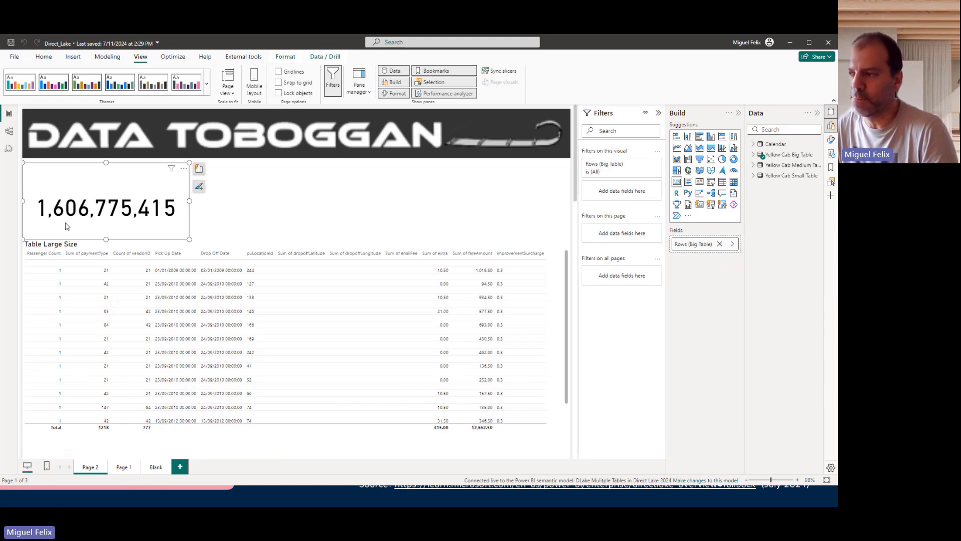
click(568, 269)
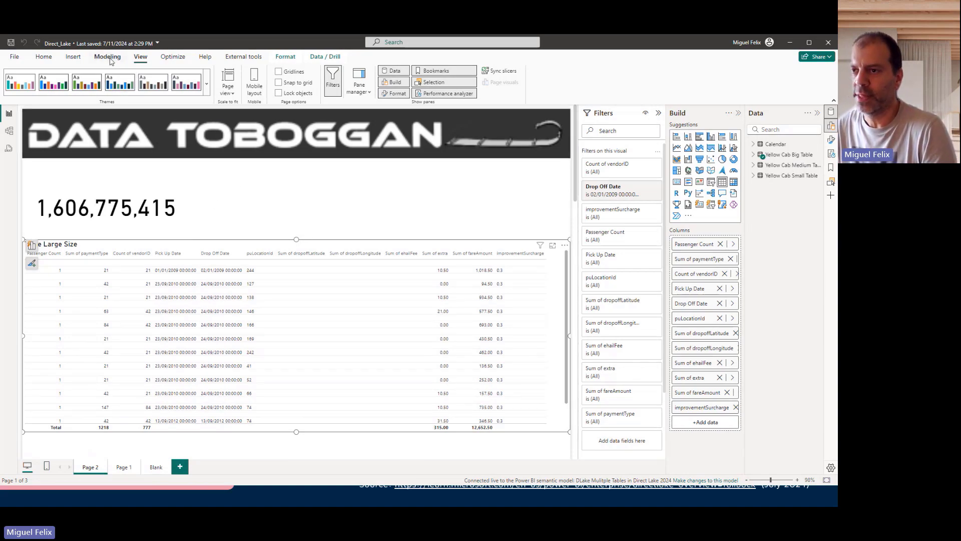
Step: On the Blank page, turn on Performance analyzer and open it in its own pane
click(154, 467)
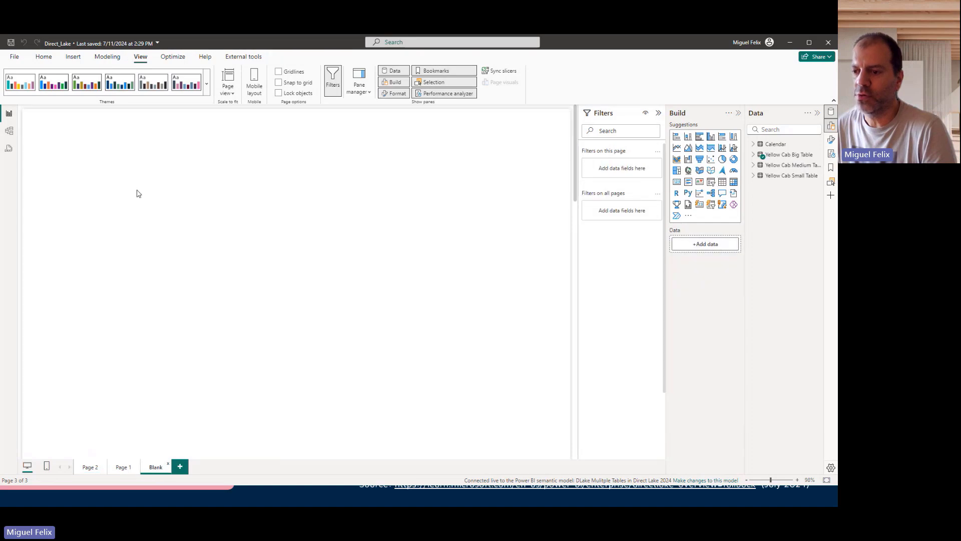
click(170, 57)
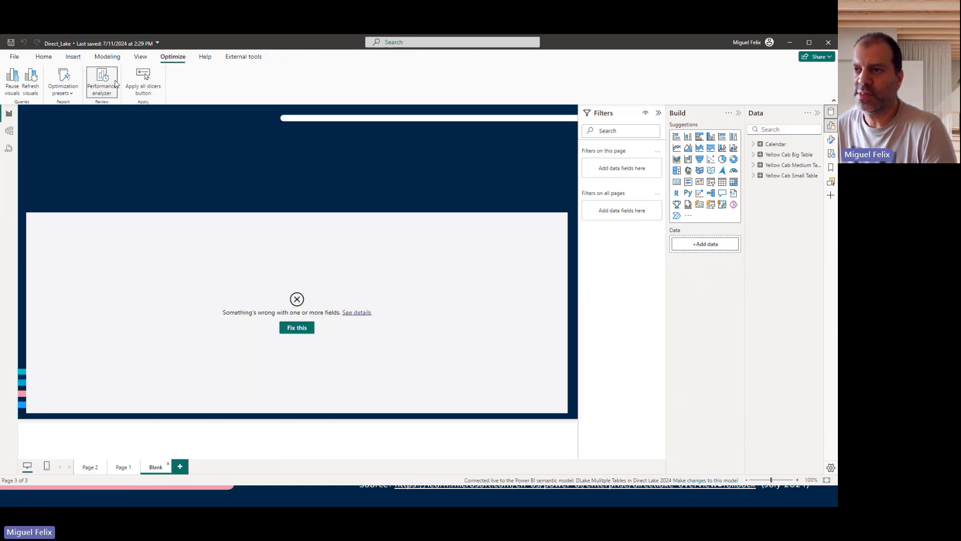
click(102, 81)
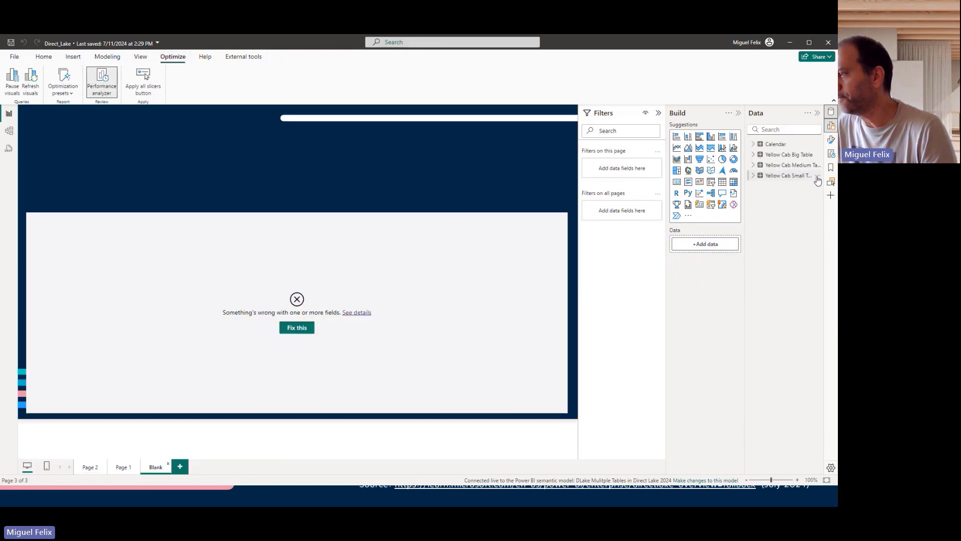
right_click(831, 153)
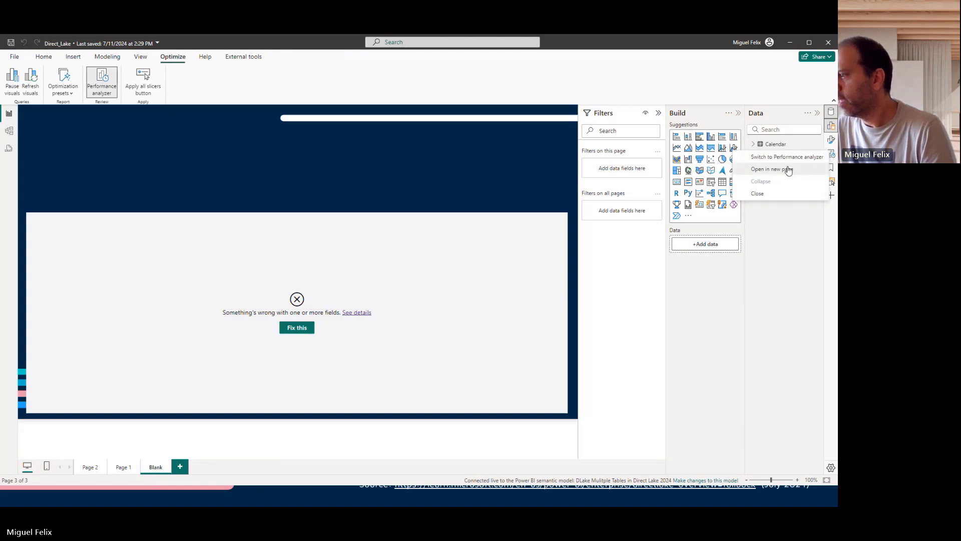
click(788, 170)
Step: Start recording, add an empty Page 3, then clear, stop and restart the recording
click(516, 127)
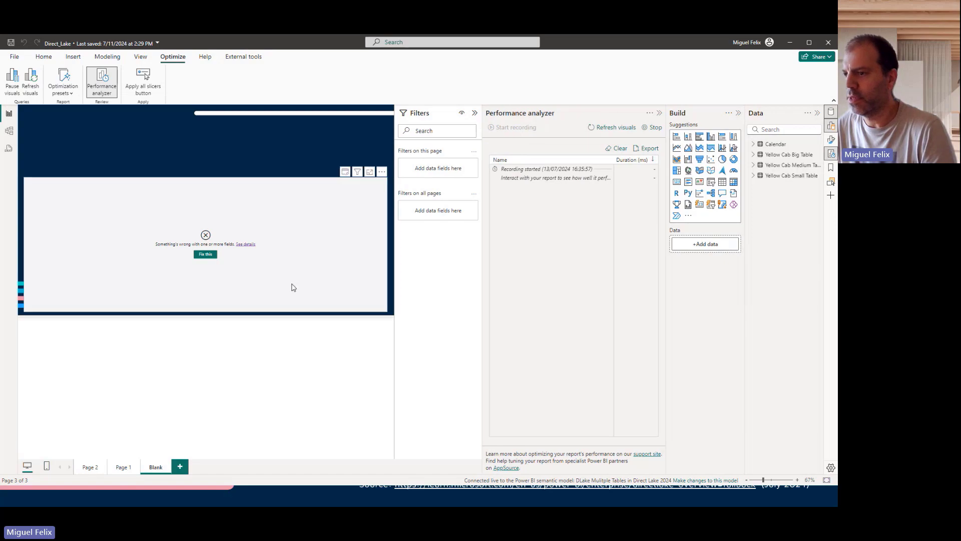
click(181, 466)
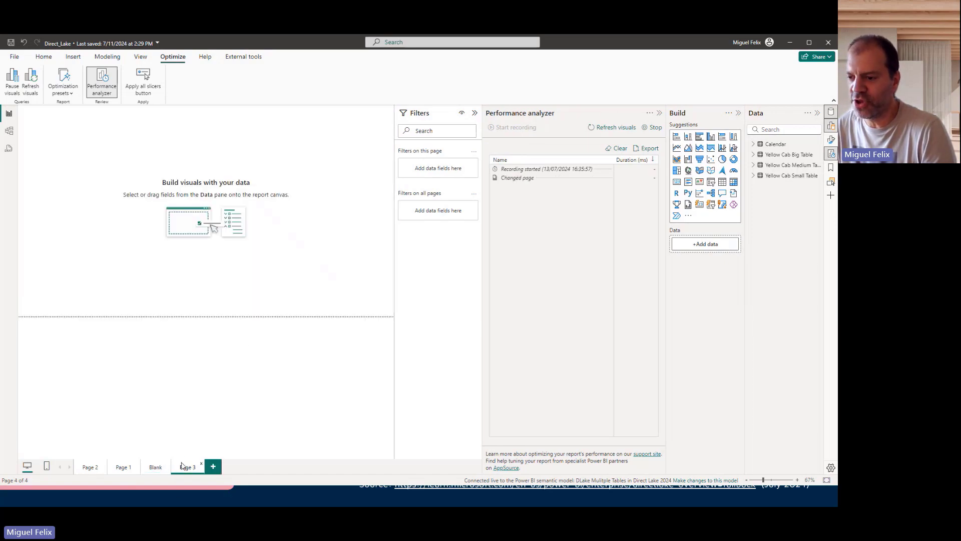
click(619, 148)
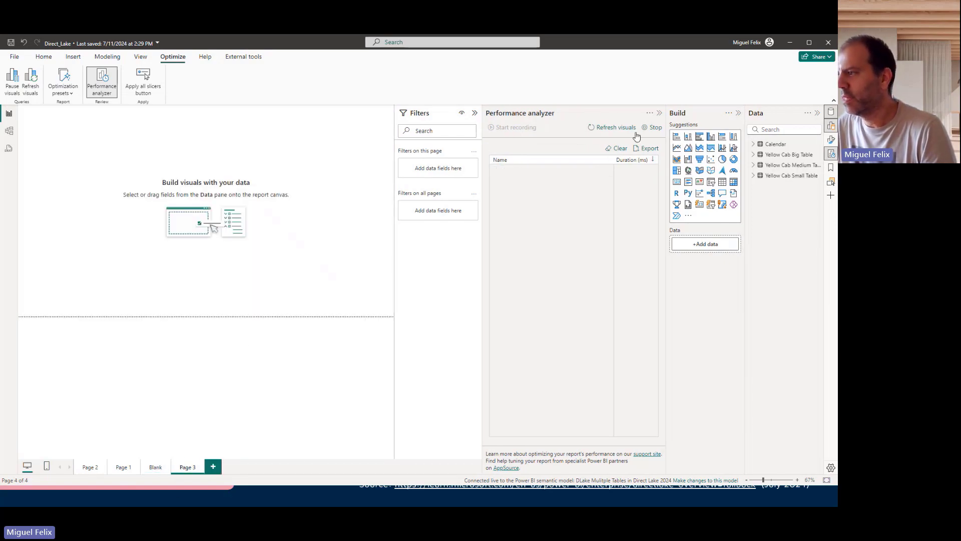
click(650, 127)
click(513, 128)
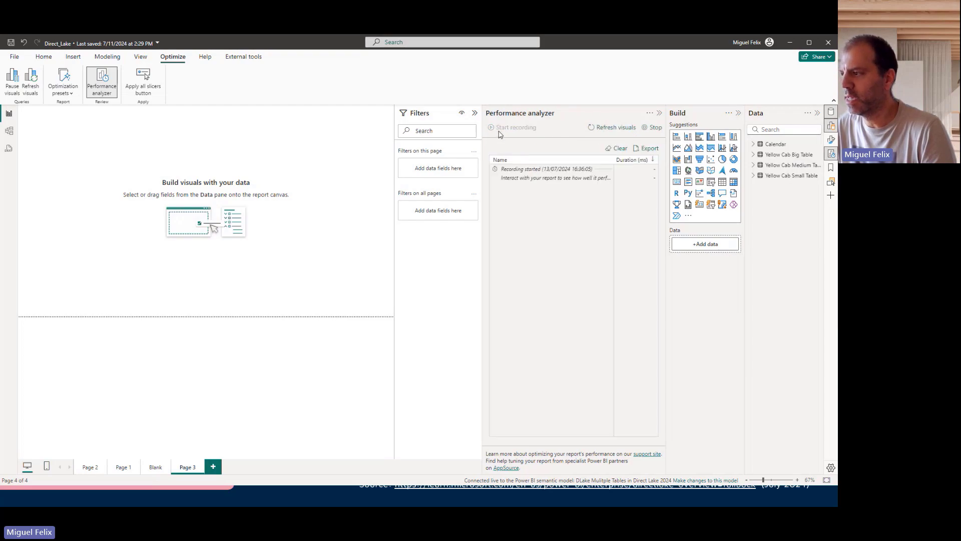
Step: Time Page 2's visuals and expand the Card Small Size Table breakdown, marking its DAX query and display timings
click(90, 468)
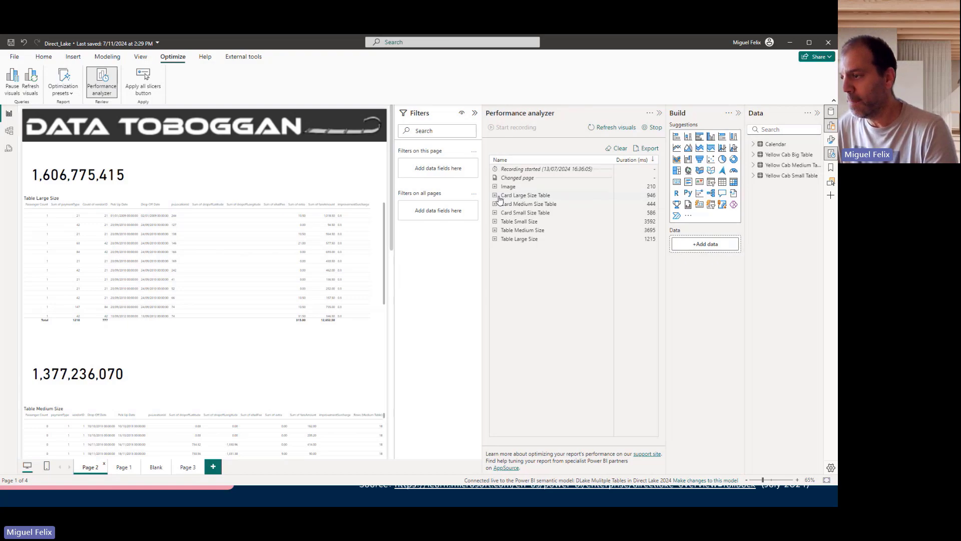
click(496, 213)
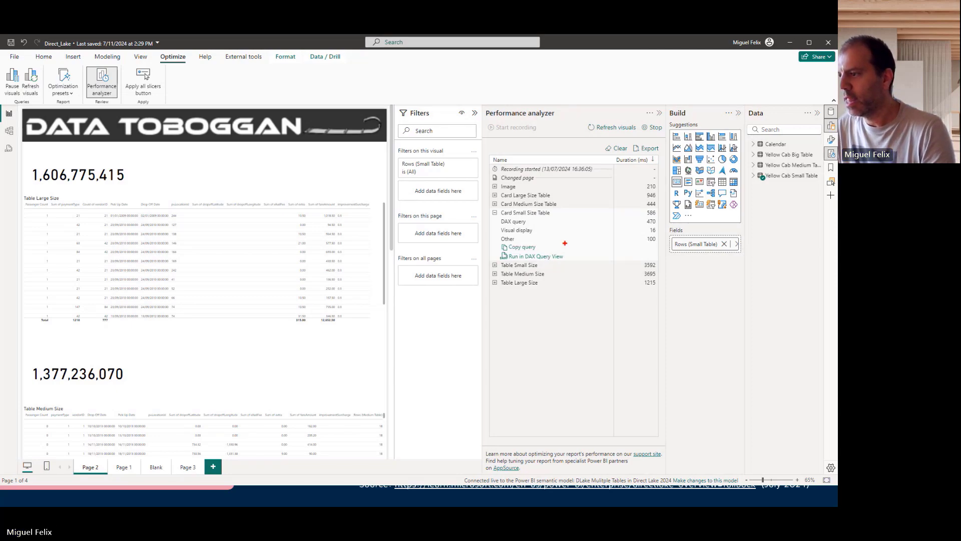
drag(499, 225, 526, 224)
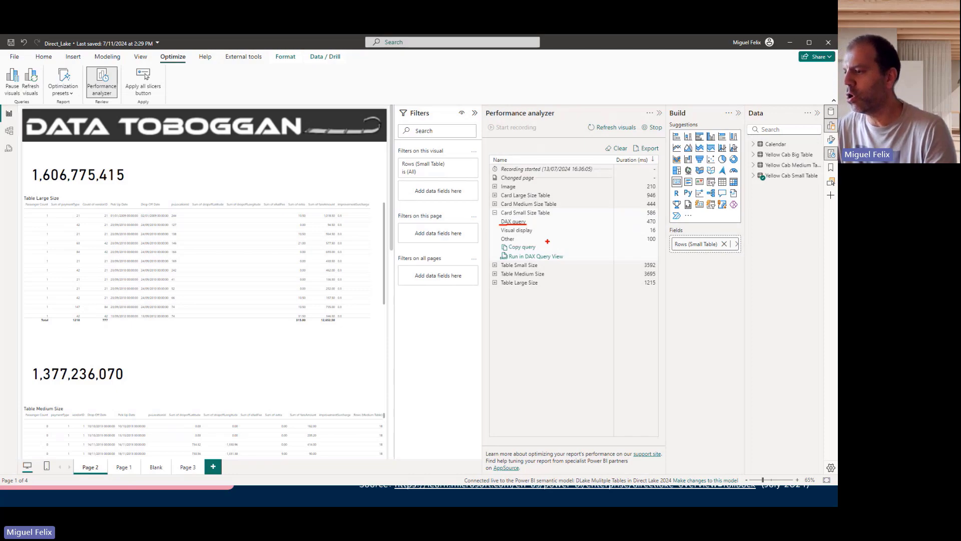
mouse_move(536, 232)
mouse_down()
mouse_move(536, 241)
mouse_move(536, 232)
mouse_up()
key(Escape)
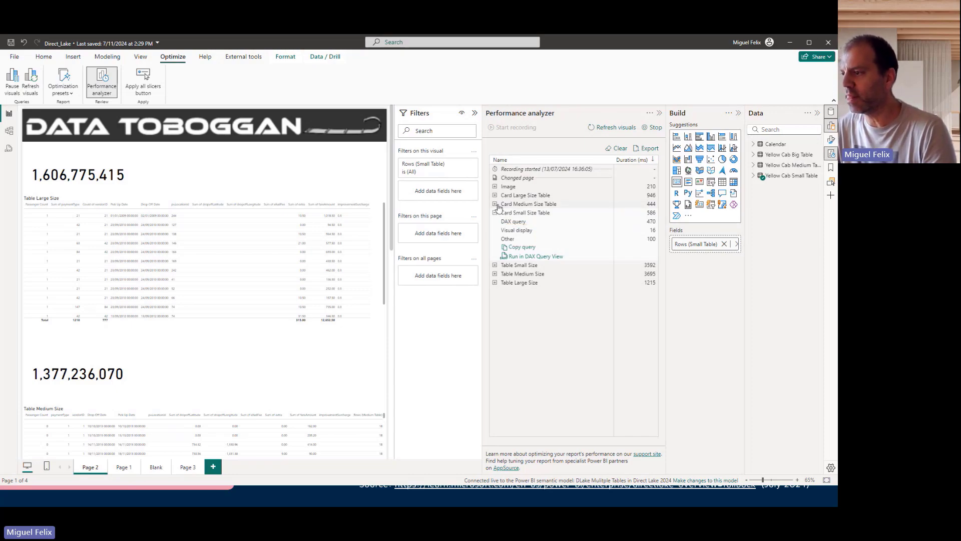
Step: Expand the Card Medium and Large Size Table breakdowns, showing the Direct query step, then return to the slides
click(494, 203)
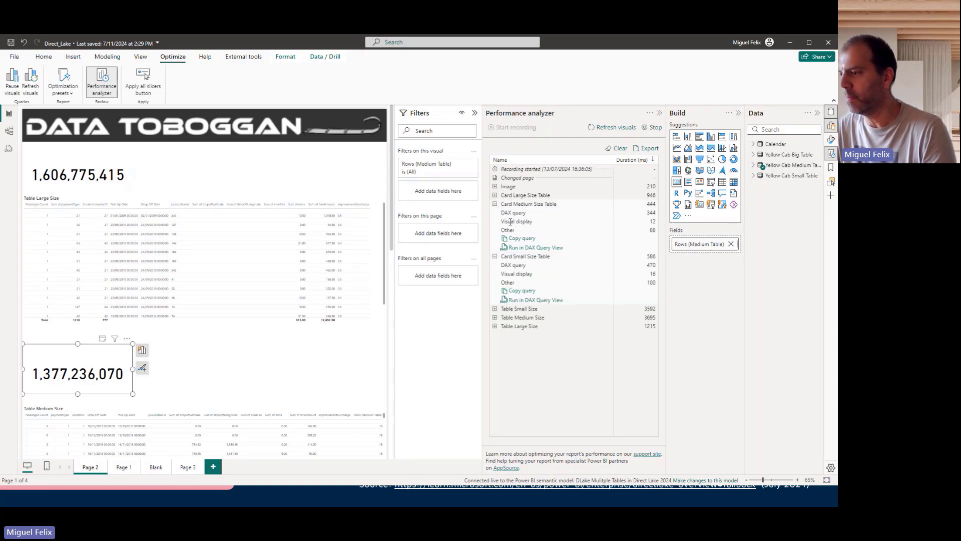
key(ctrl+2)
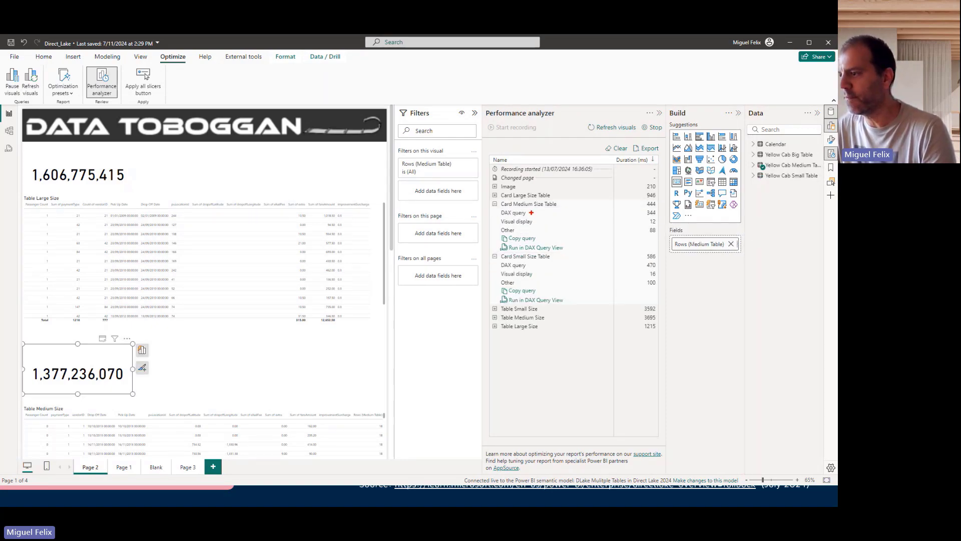
drag(536, 221, 535, 228)
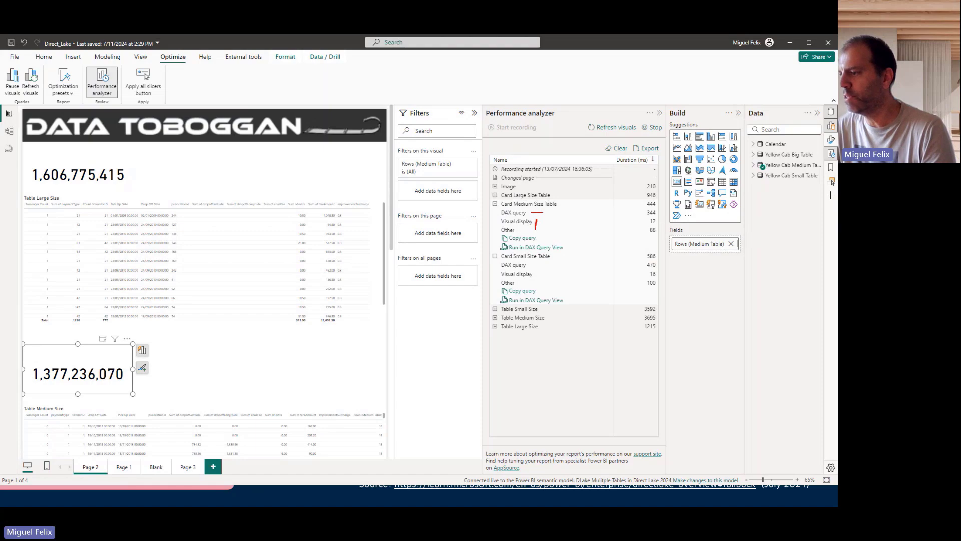
click(494, 195)
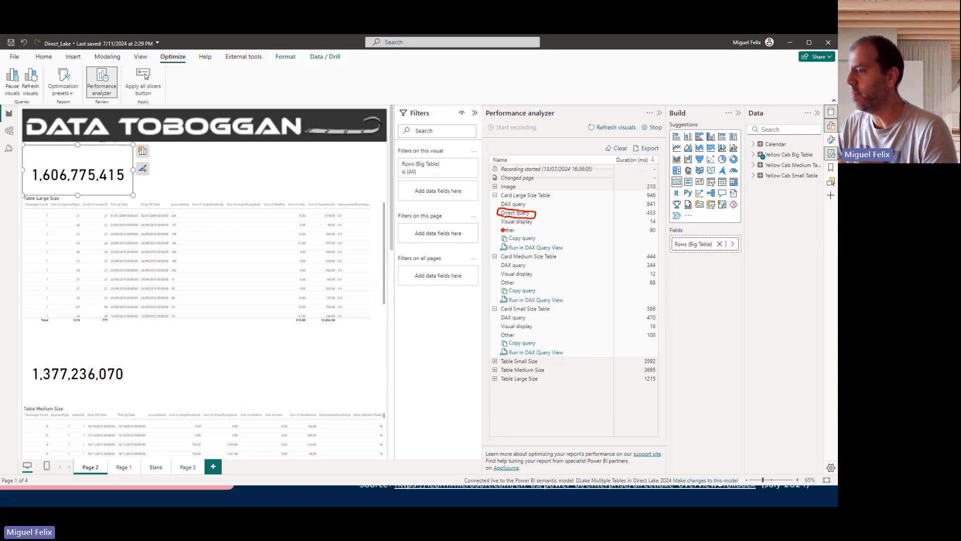
key(Escape)
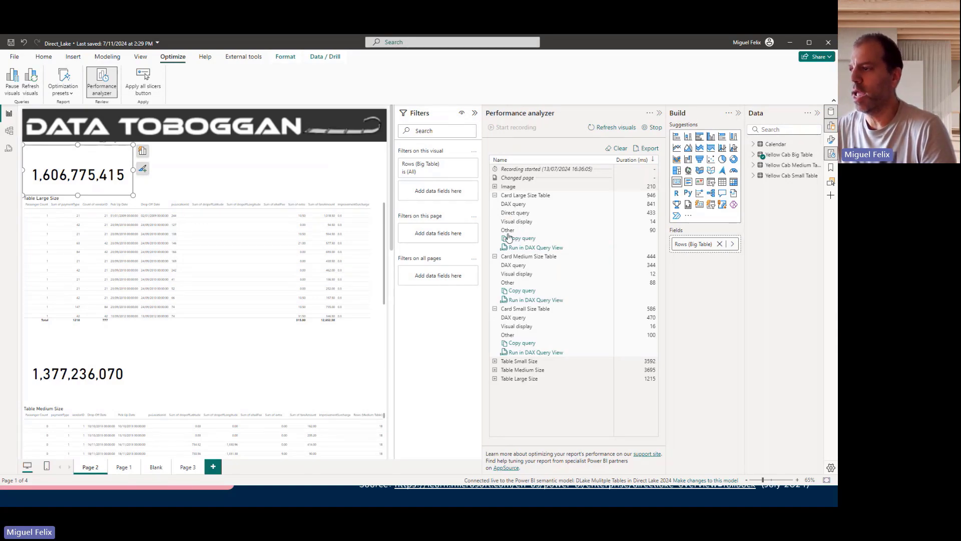
key(alt+Tab)
key(alt+Tab)
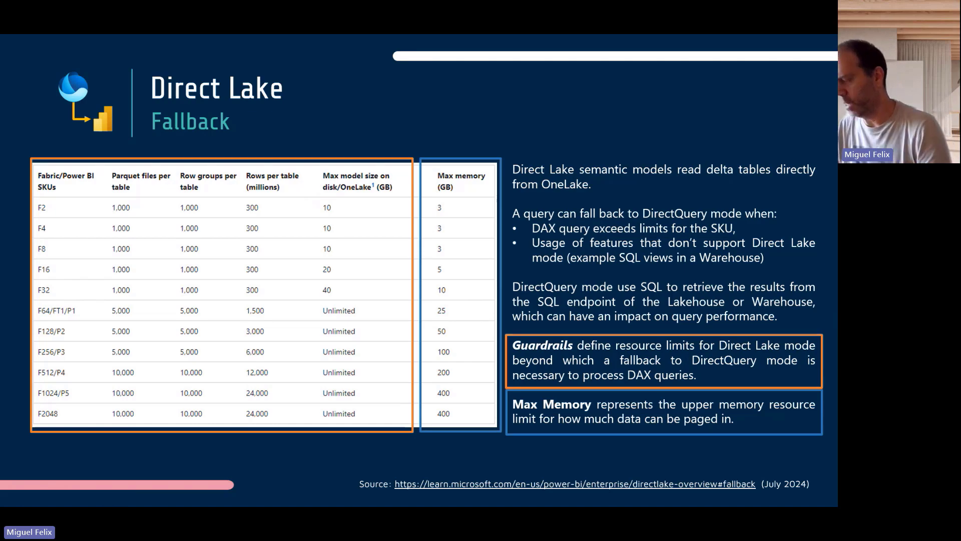
Step: Expand the Small, Medium and Large Size table timings, revealing Large's 666 ms Direct query step
key(alt+Tab)
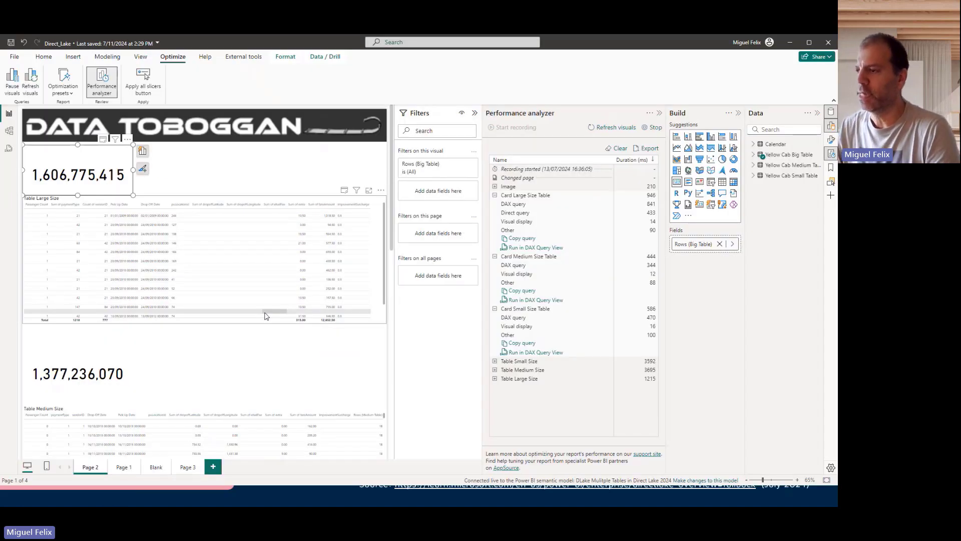
click(372, 206)
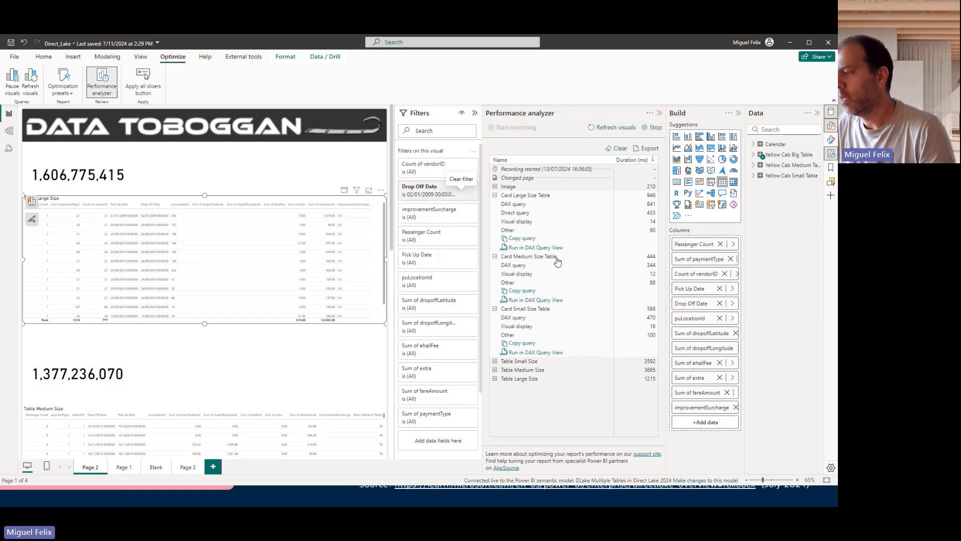
click(495, 361)
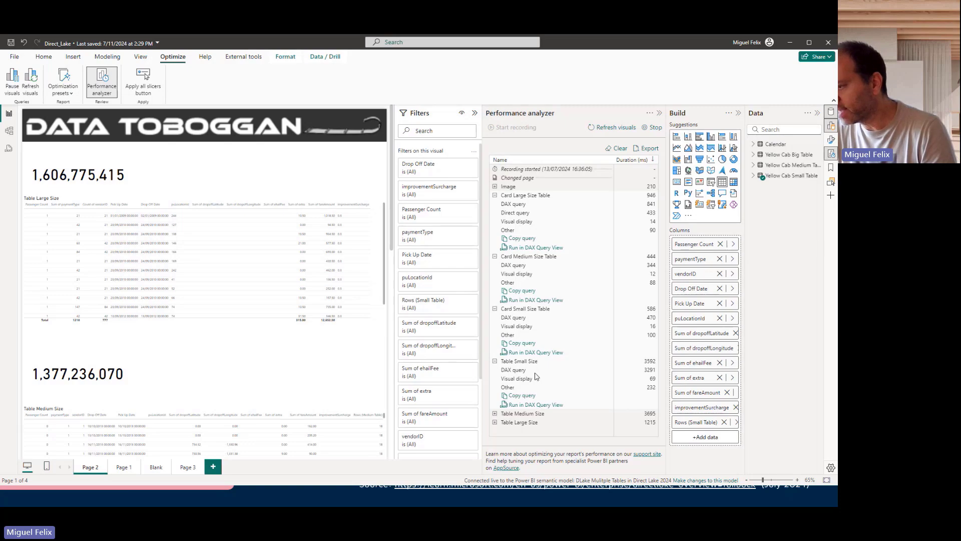
click(495, 413)
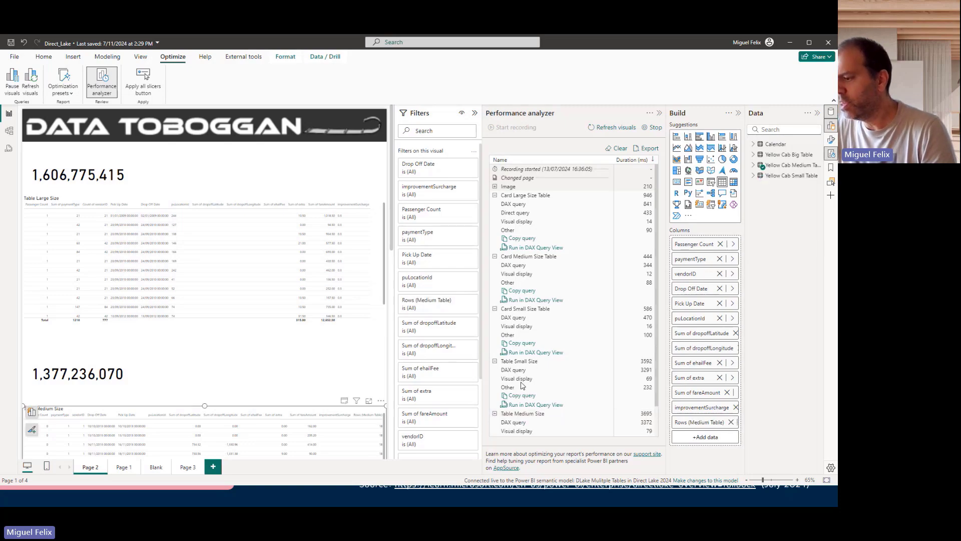
scroll(659, 298, down, 2)
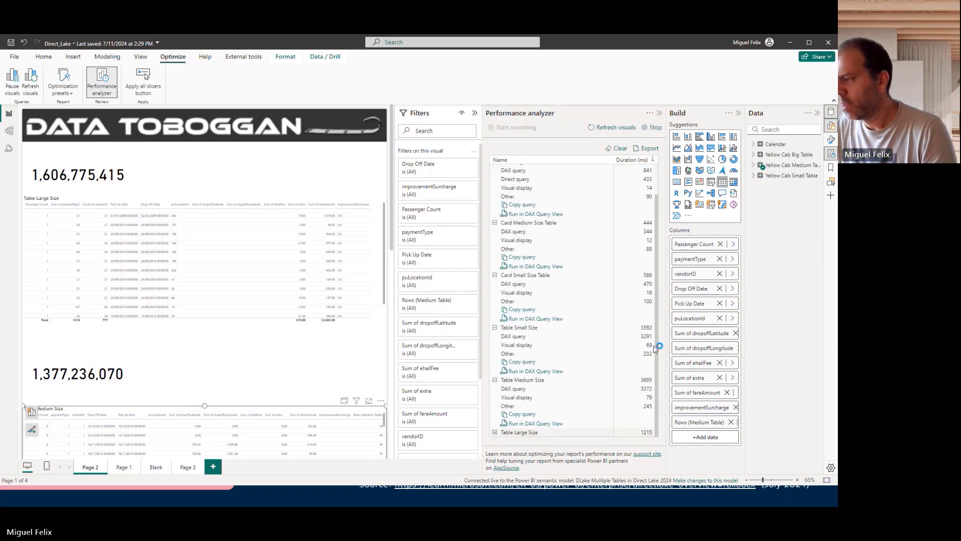
click(495, 433)
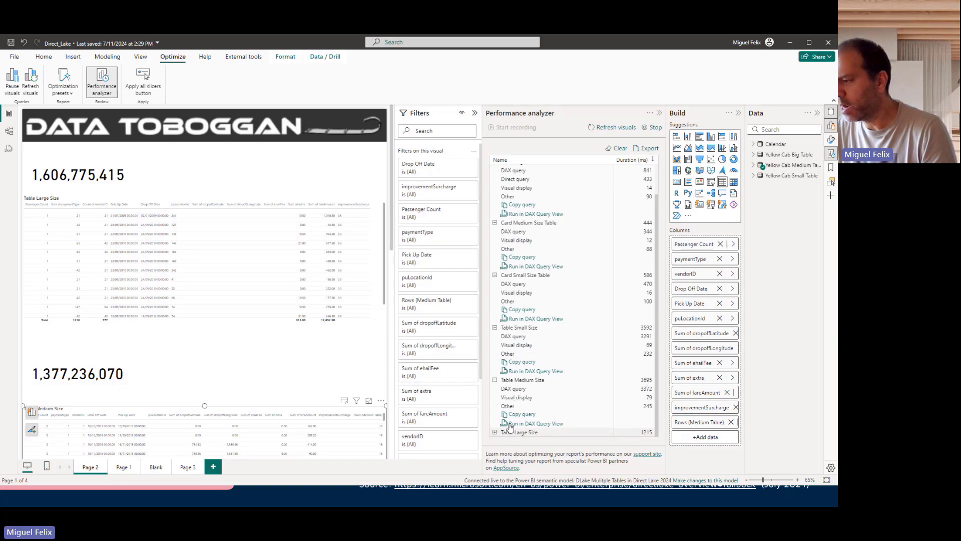
scroll(653, 363, down, 3)
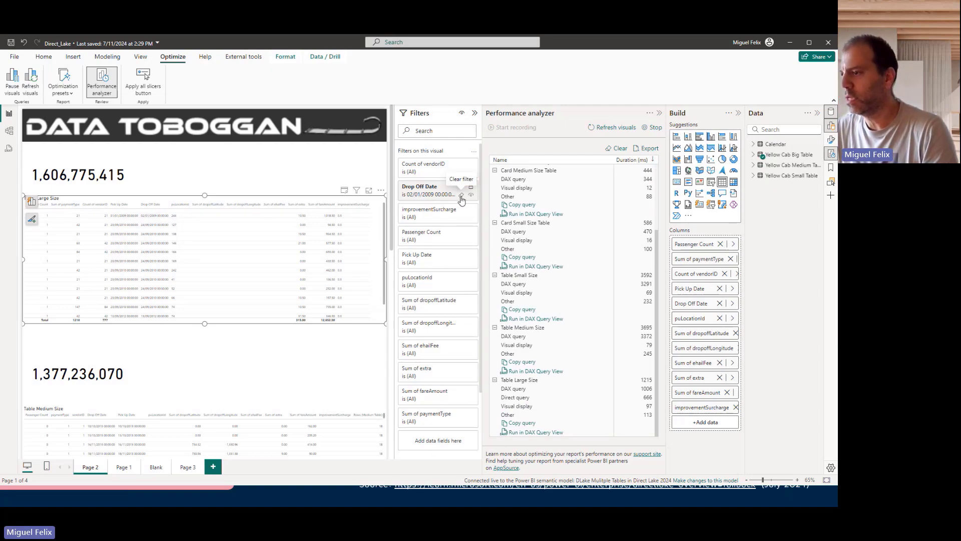
Step: Clear the large table's Drop Off Date filter to (All) and review the new timings
click(461, 196)
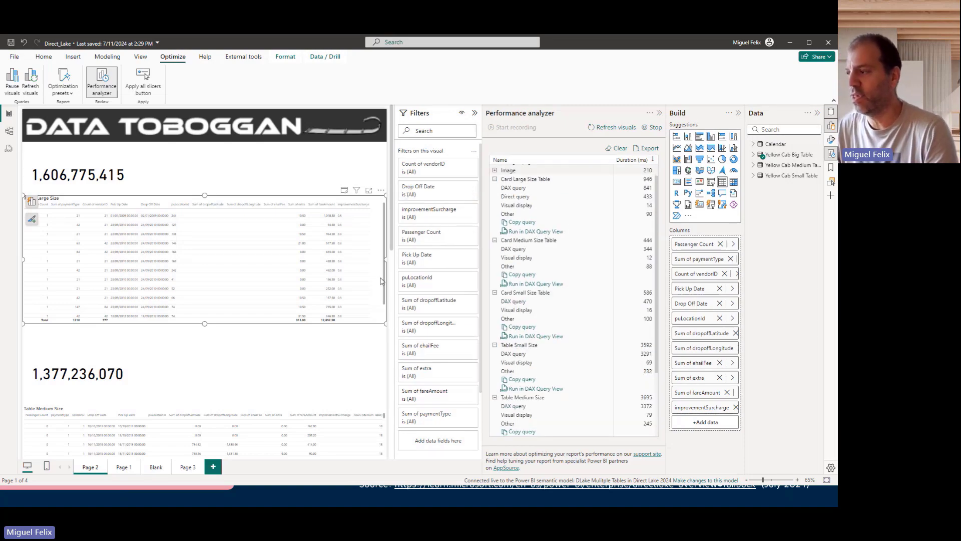
scroll(579, 361, up, 3)
scroll(551, 386, down, 3)
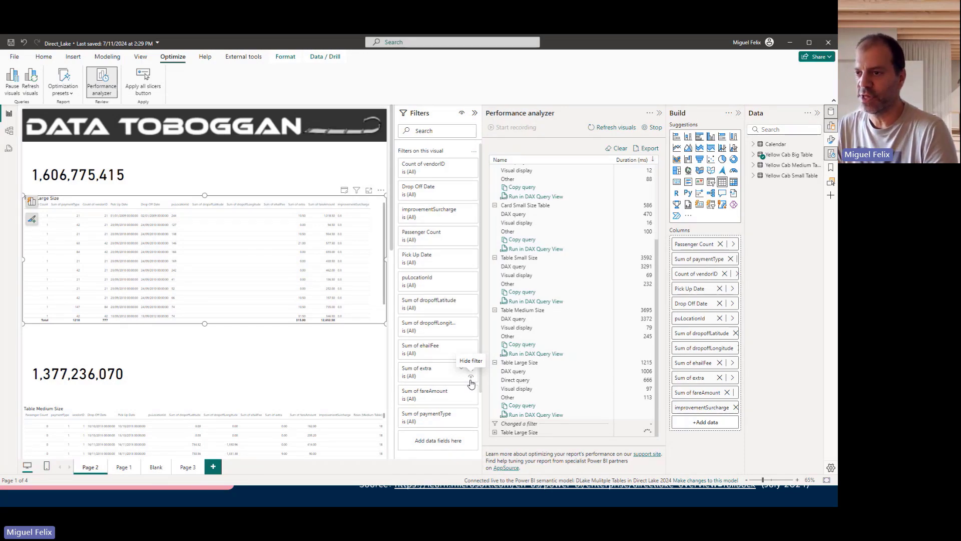
Step: Cycle through the open windows to bring DAX Studio's VertiPaq Analyzer statistics forward
key(alt+Tab)
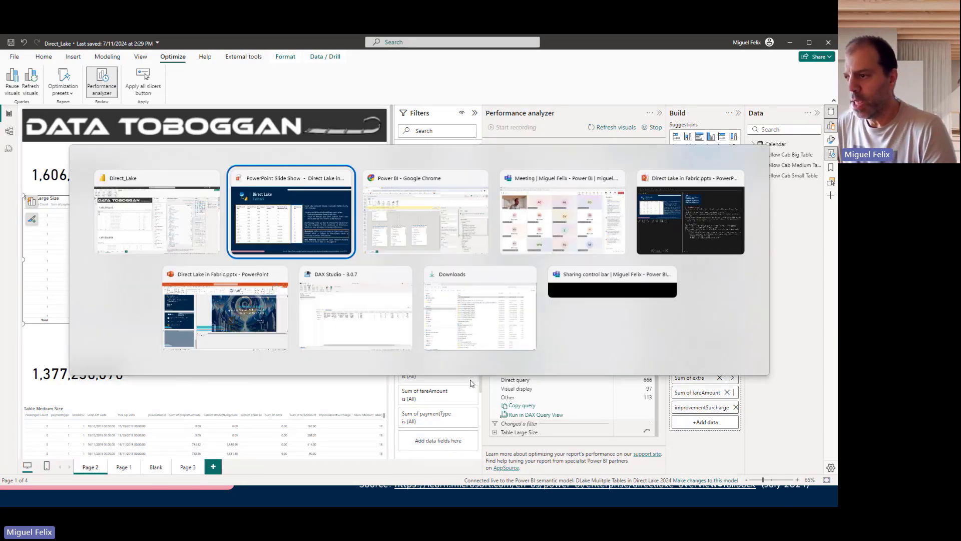
key(alt+Tab)
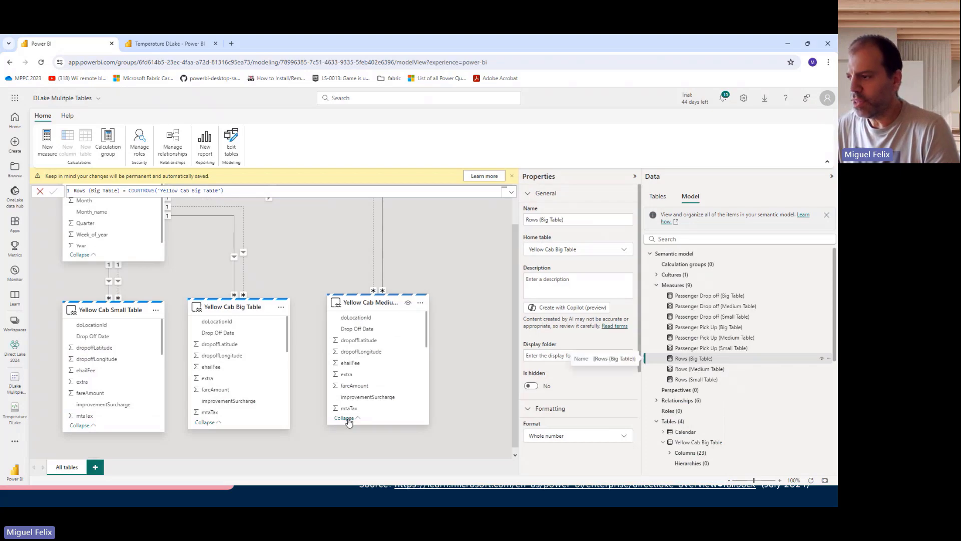
key(alt+Tab)
key(alt+Tab)
key(alt+Tab)
key(alt+Tab)
key(alt+Tab)
key(Escape)
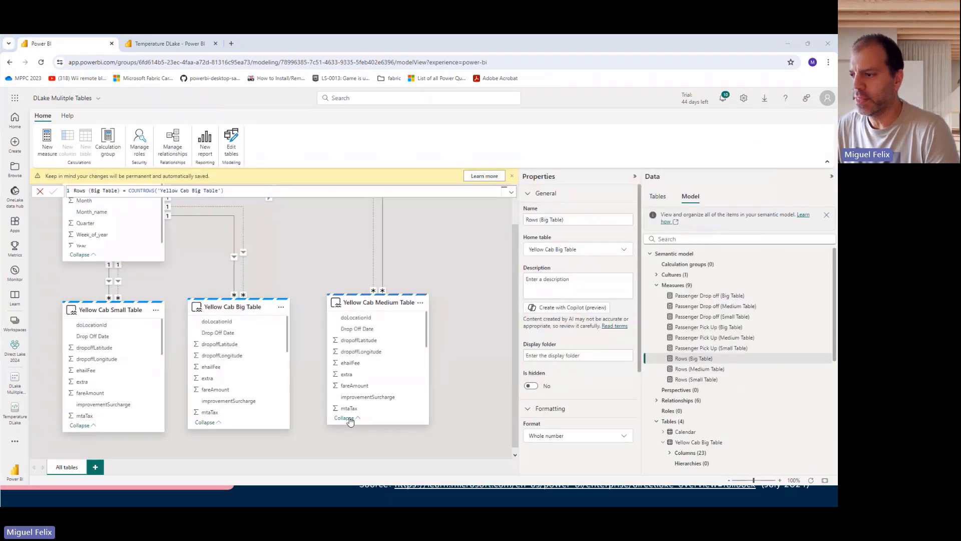
key(alt+Tab)
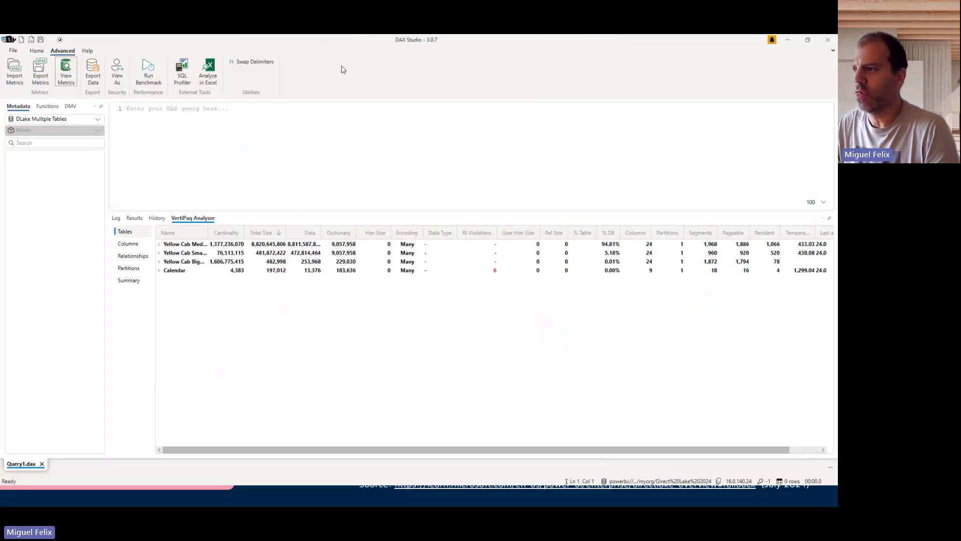
Step: Check the model Summary, then widen the Tables grid's Temperature column to show values like 433.03
click(135, 284)
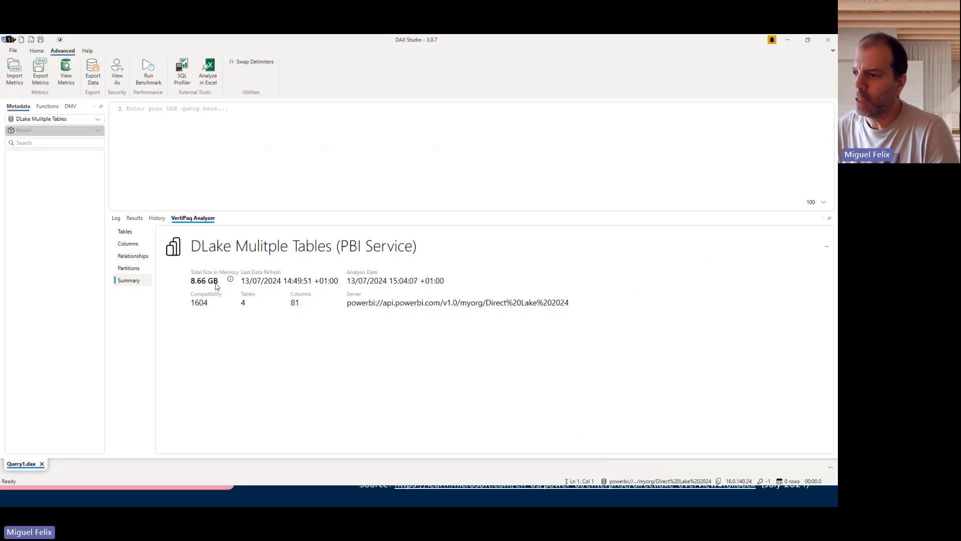
click(133, 234)
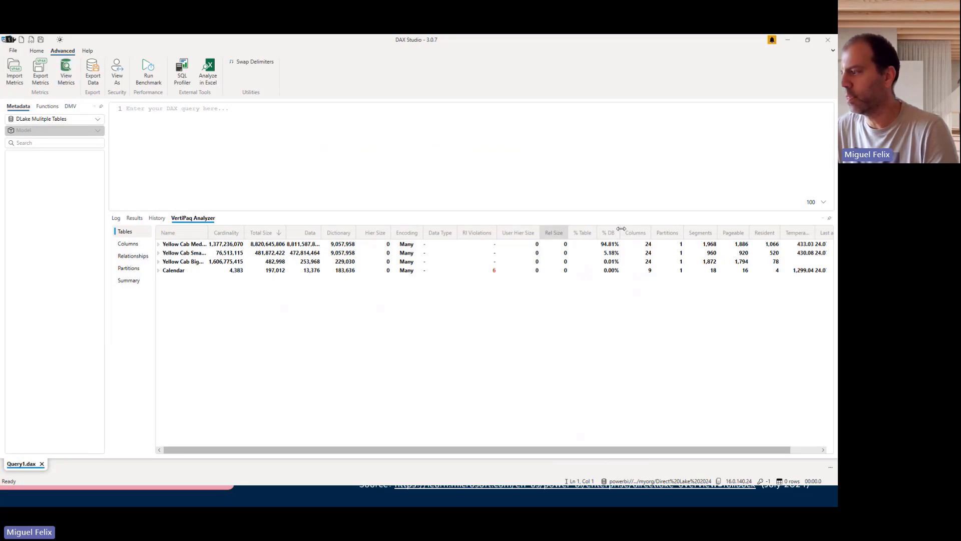
drag(720, 452, 798, 431)
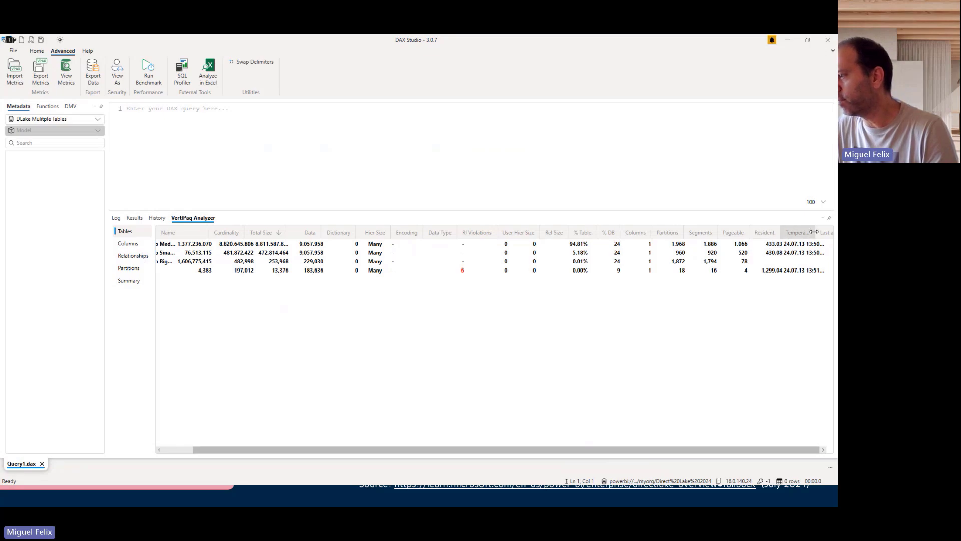
drag(815, 231, 824, 229)
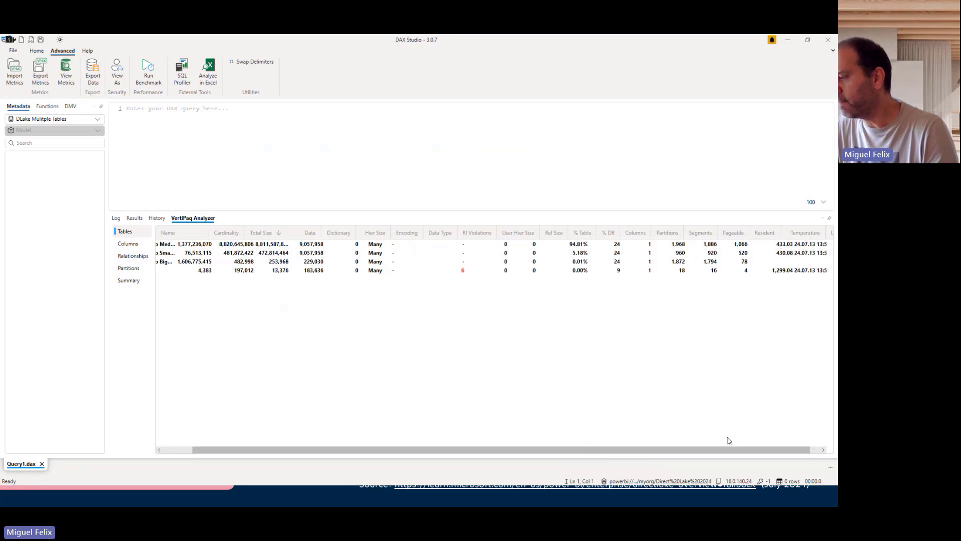
drag(732, 450, 193, 333)
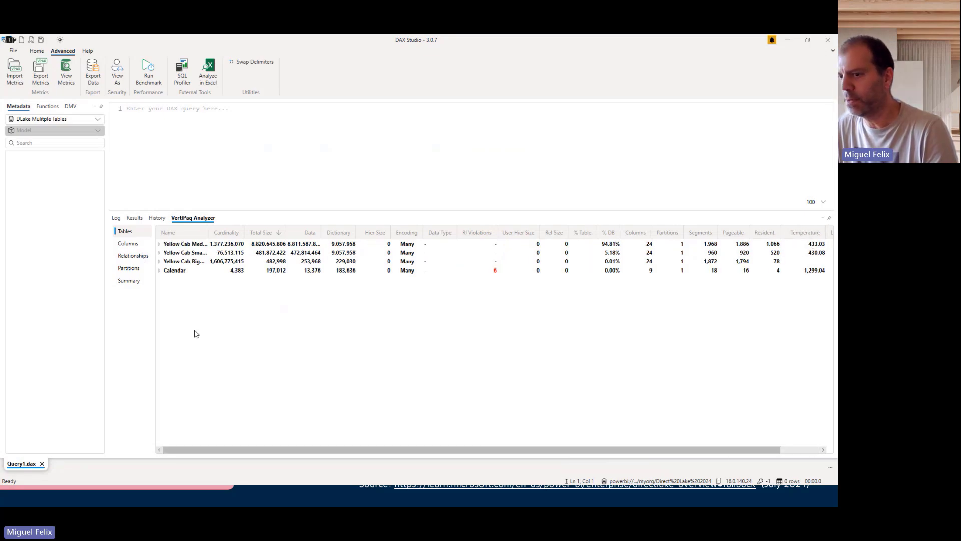
Step: Expand Yellow Cab Medium Table into per-column temperatures and last-accessed times, then return to Power BI
click(159, 243)
drag(591, 450, 640, 449)
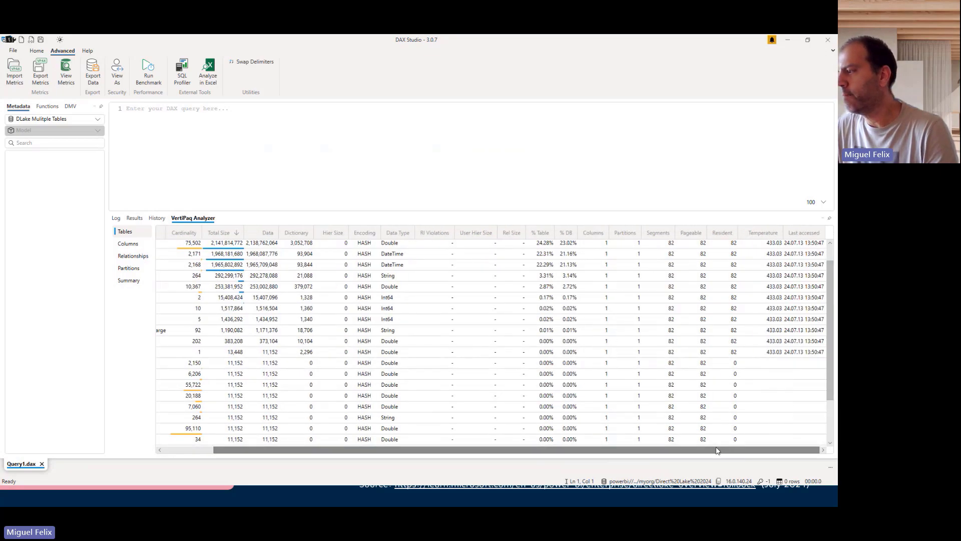
scroll(754, 302, up, 1)
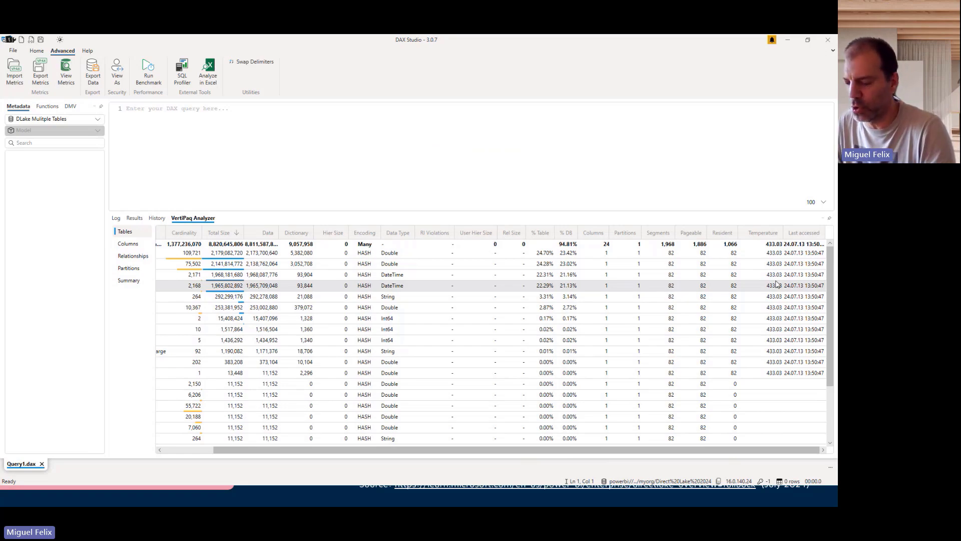
key(alt+Tab)
key(alt+Tab)
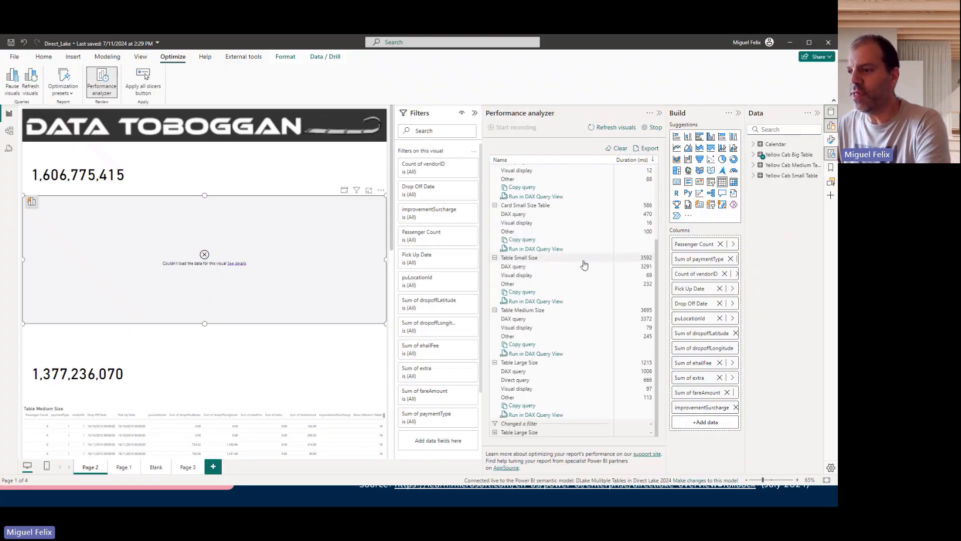
Step: Read the failed visual's error about exceeding 1000000 rows, underline the limit, and close it
click(238, 263)
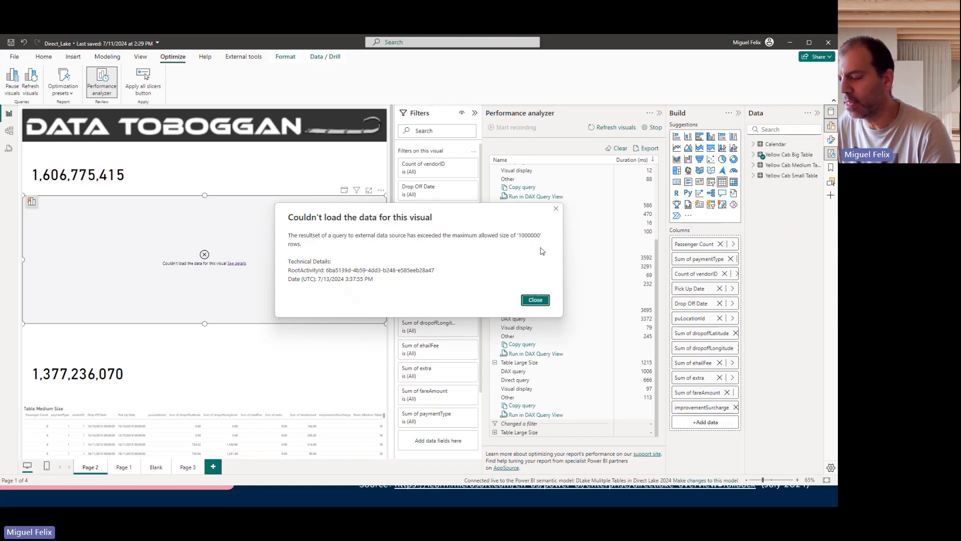
drag(516, 241, 540, 237)
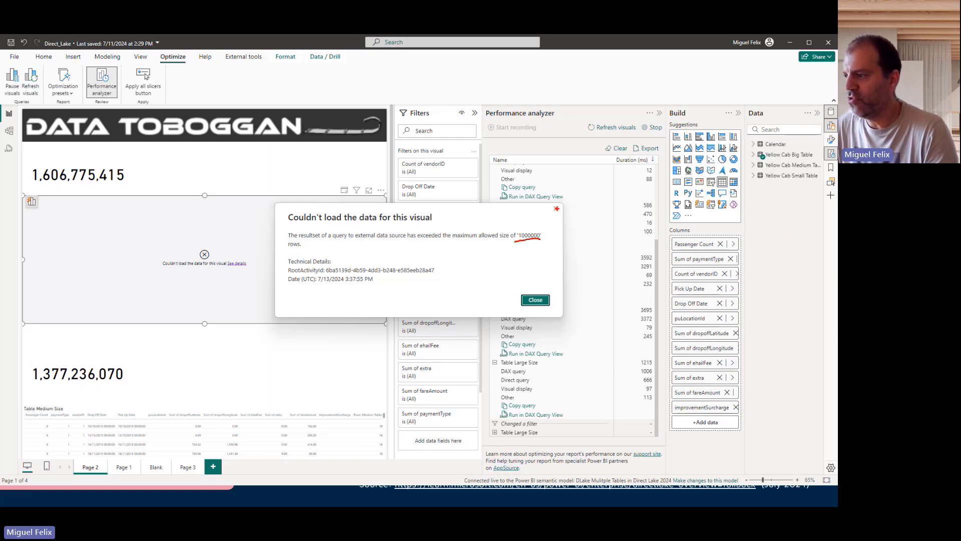
click(556, 209)
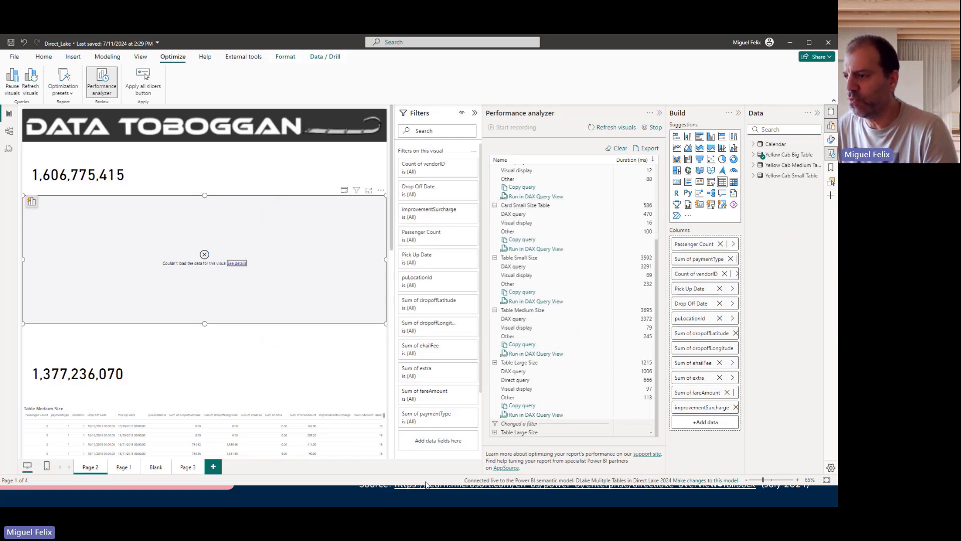
key(alt+Tab)
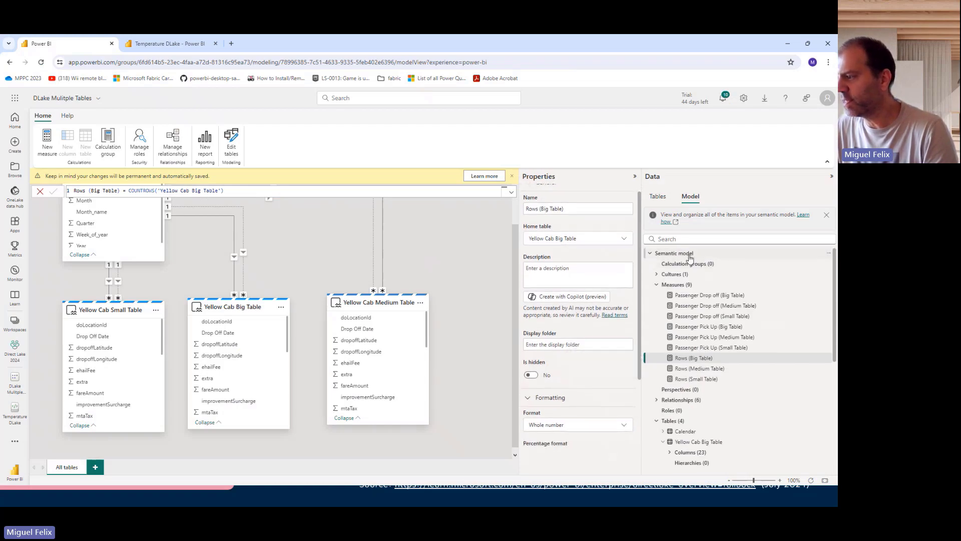
Step: Set the DLake Mulitple Tables semantic model's Direct Lake Behavior to Direct Lake Only
click(666, 253)
click(541, 426)
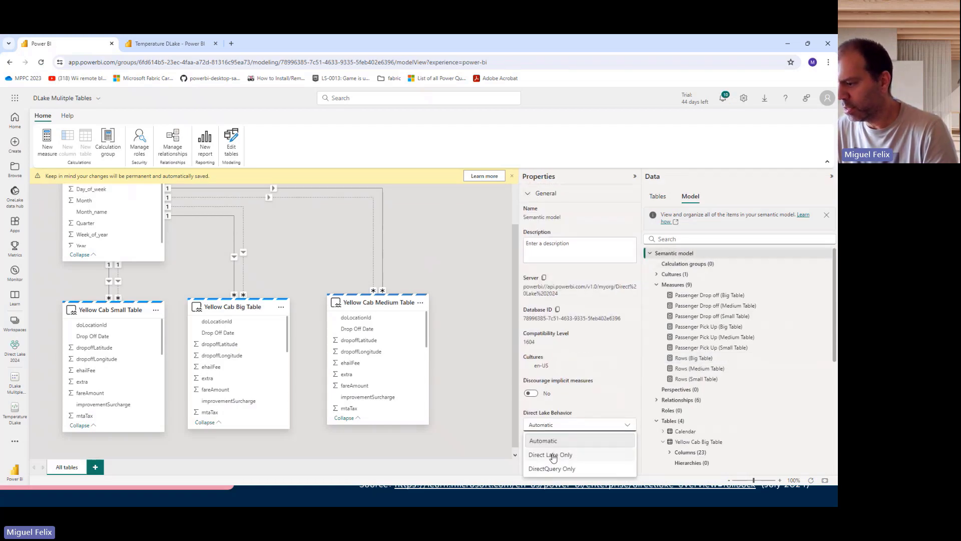
key(Escape)
click(556, 424)
click(555, 452)
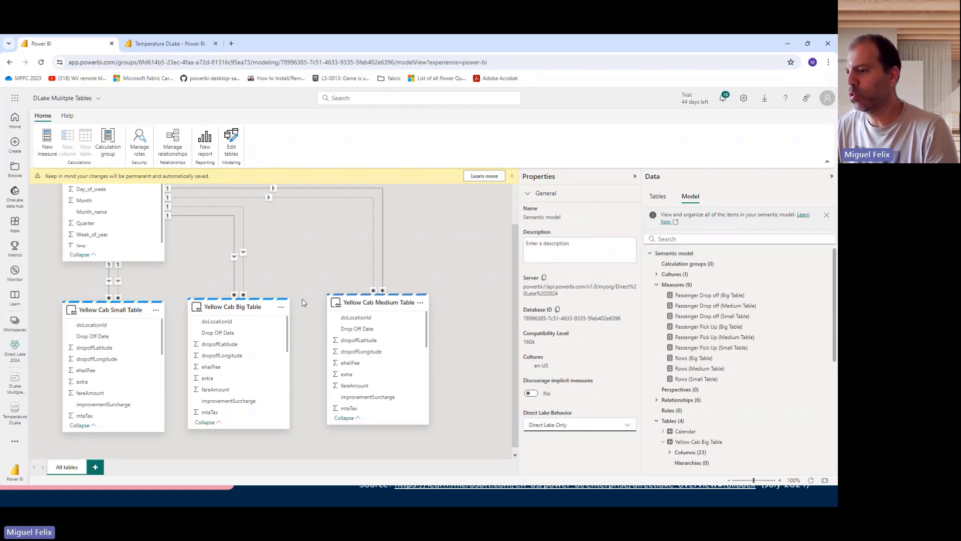
key(alt+Tab)
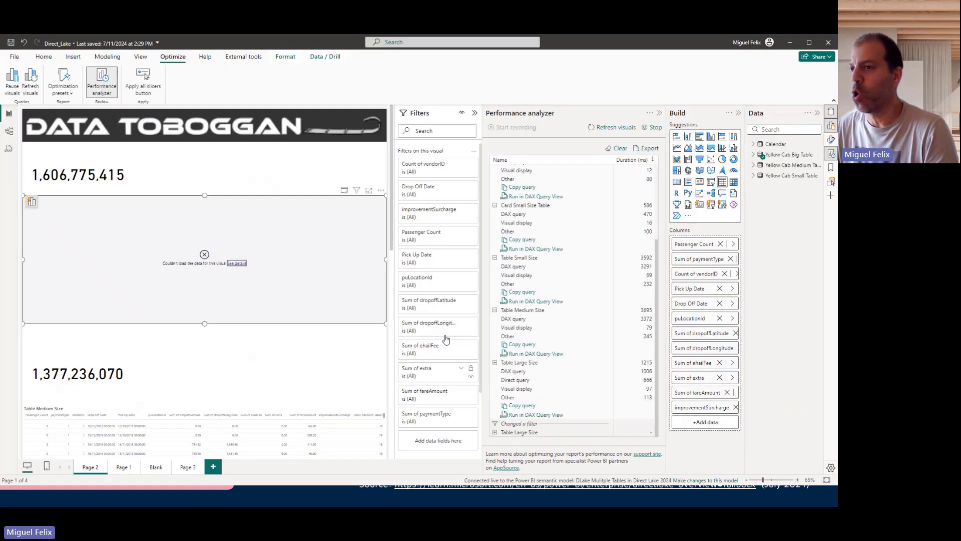
Step: Refresh the report from the Home tab and check which Page 2 visuals still load
click(44, 57)
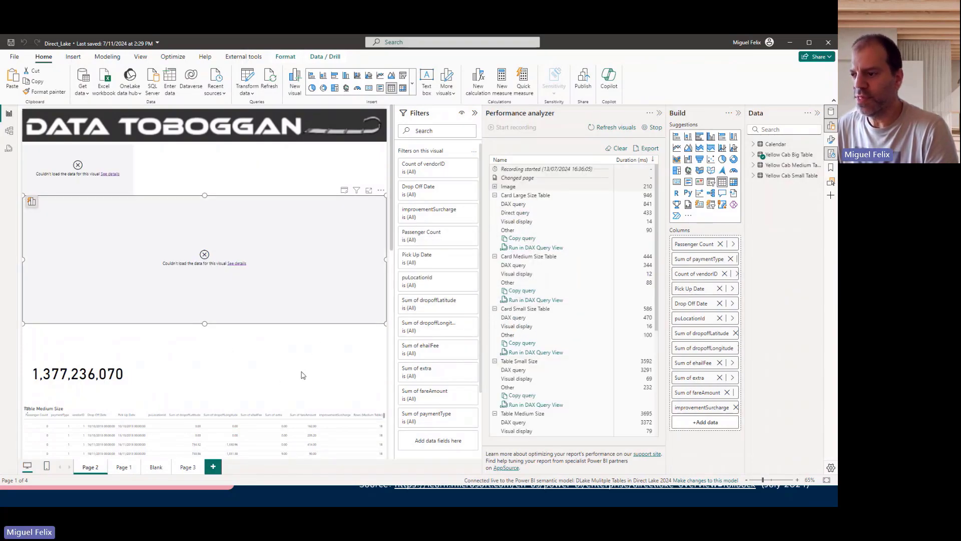
scroll(328, 381, down, 10)
scroll(328, 385, up, 2)
scroll(329, 385, up, 3)
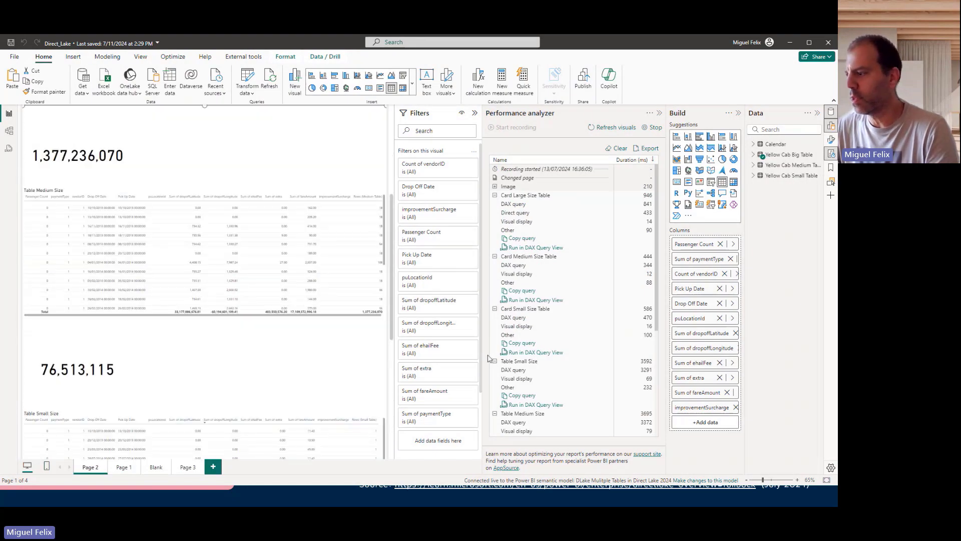
scroll(574, 392, down, 5)
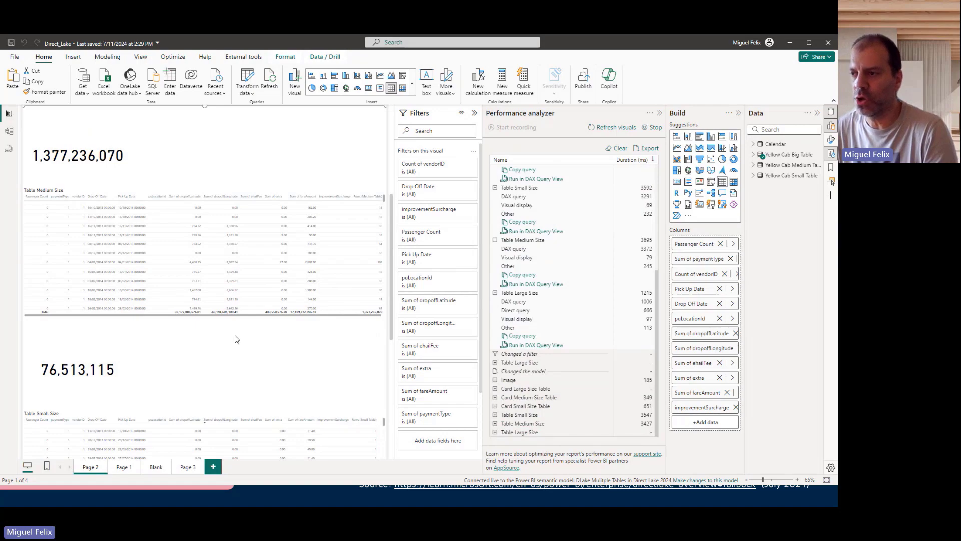
scroll(236, 338, up, 4)
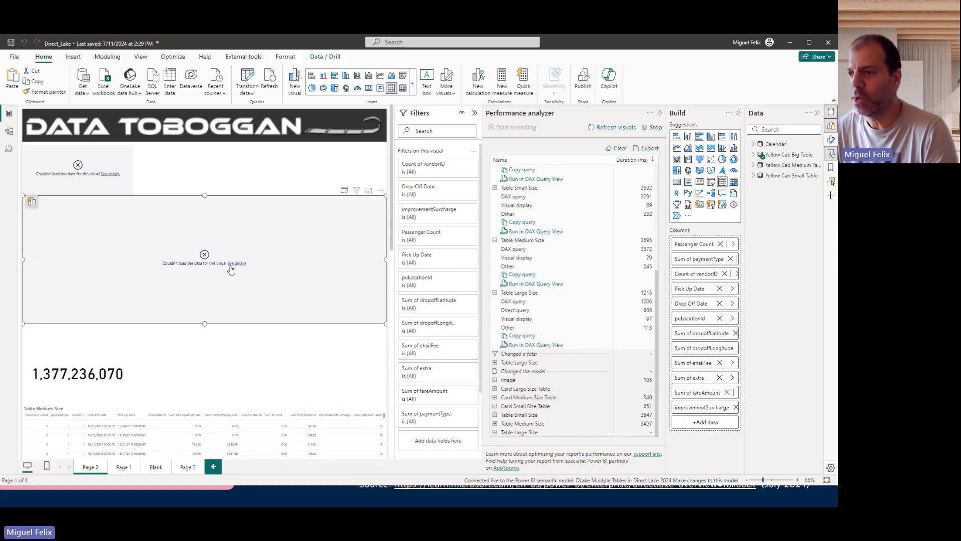
click(229, 265)
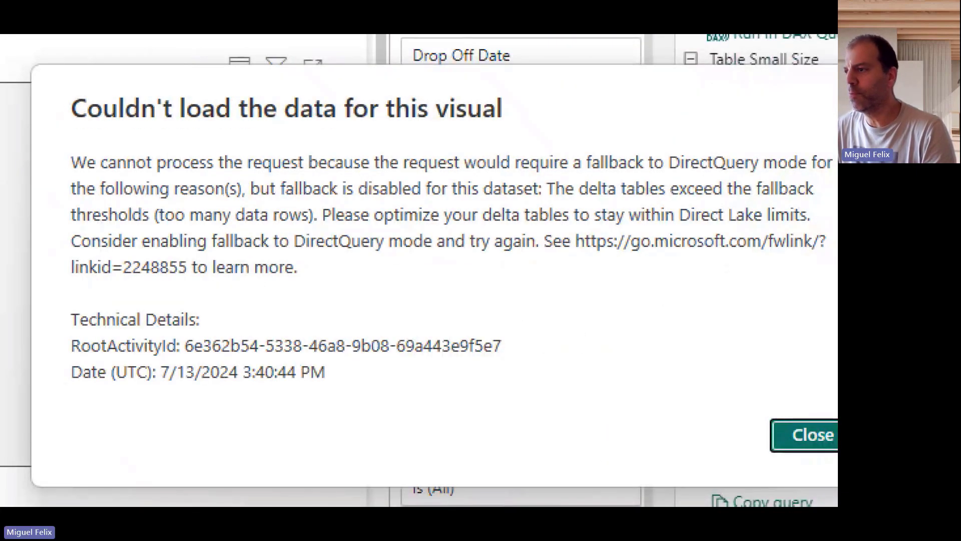
drag(584, 174, 771, 173)
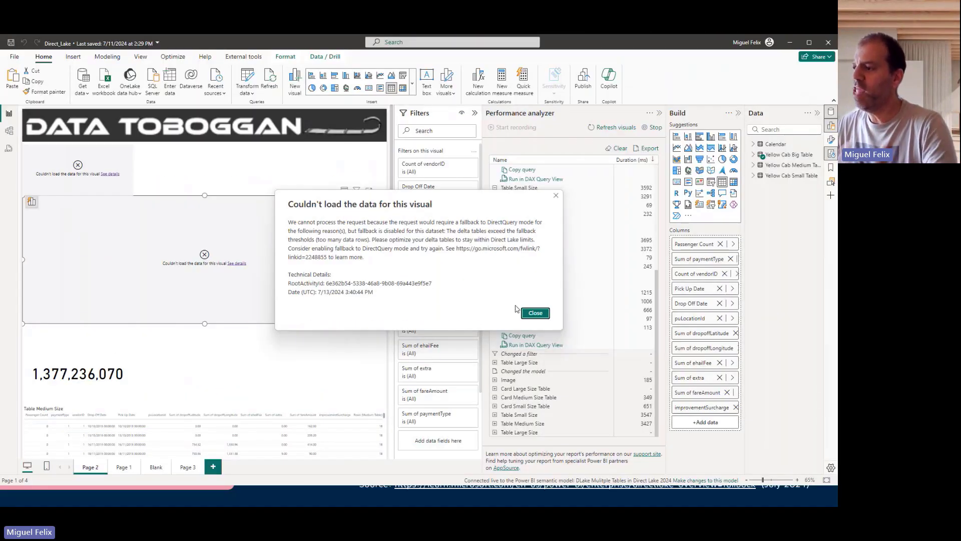
click(526, 312)
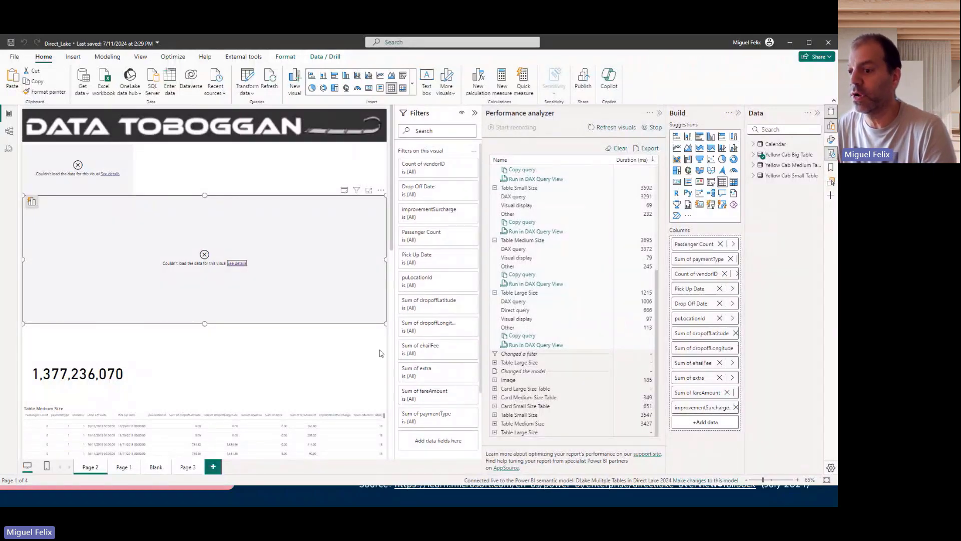
scroll(380, 353, down, 5)
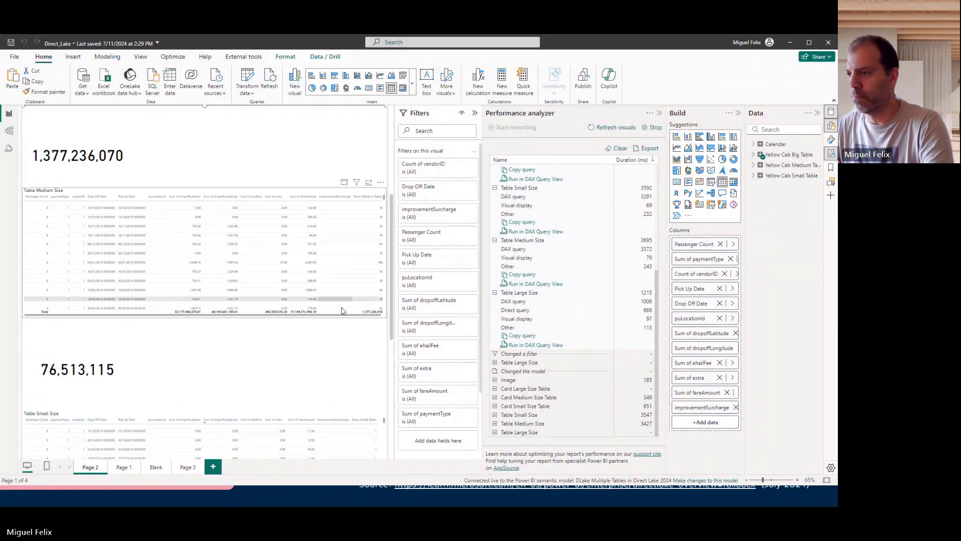
scroll(260, 335, up, 5)
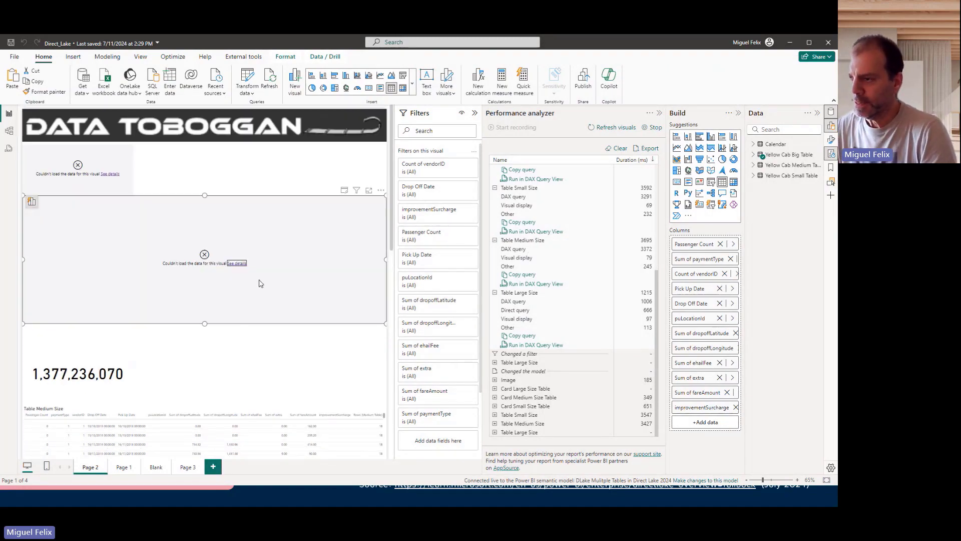
Step: Glance at DAX Studio's column temperatures, then open the Temperature DLake notebook in the browser
key(alt+Tab)
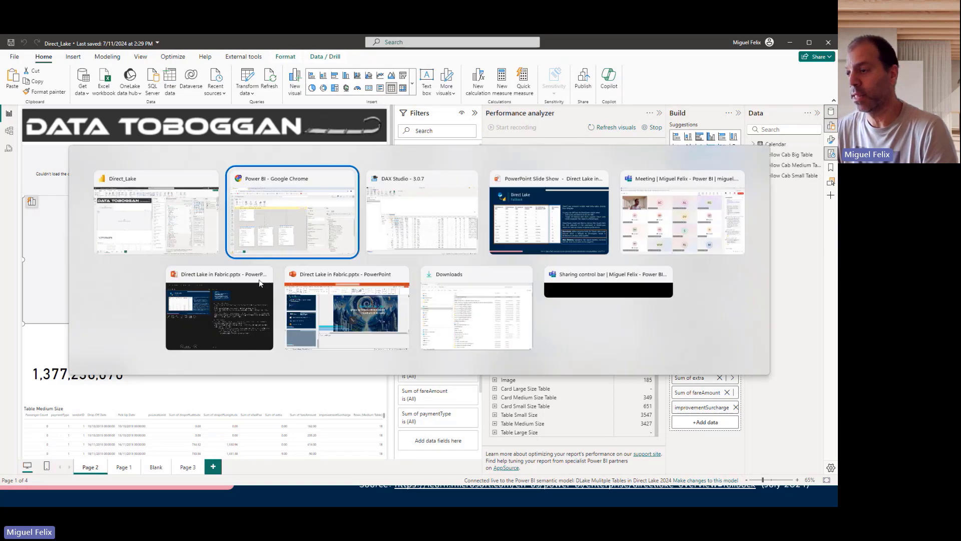
key(alt+Tab)
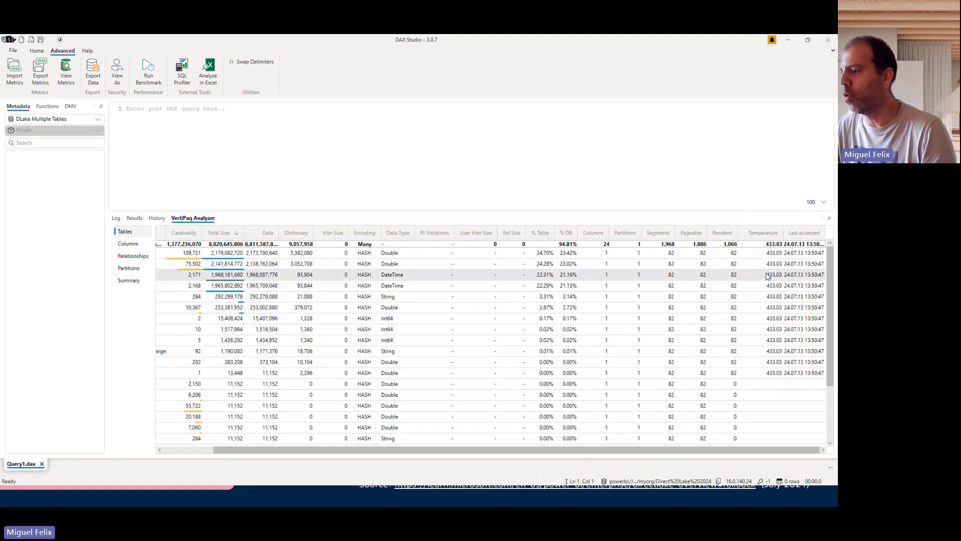
key(alt+Tab)
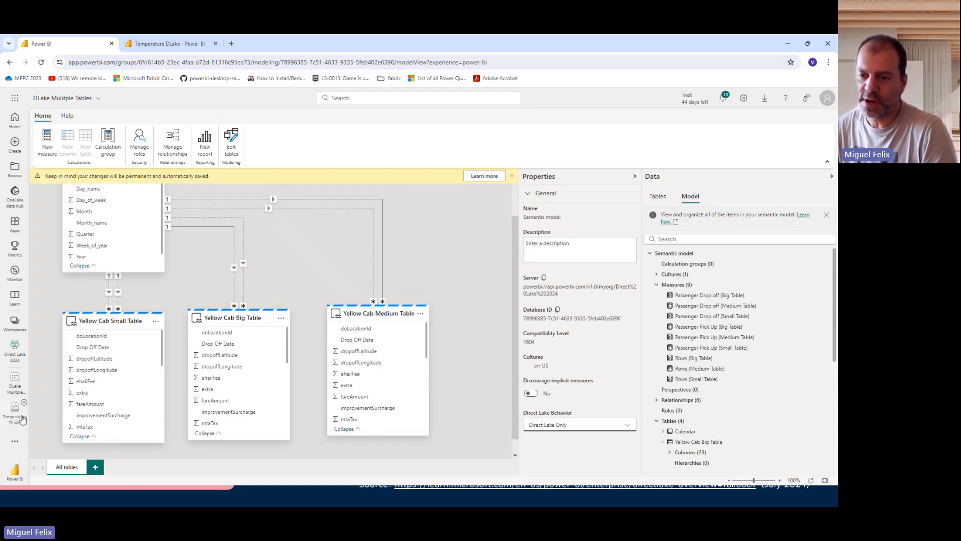
click(15, 416)
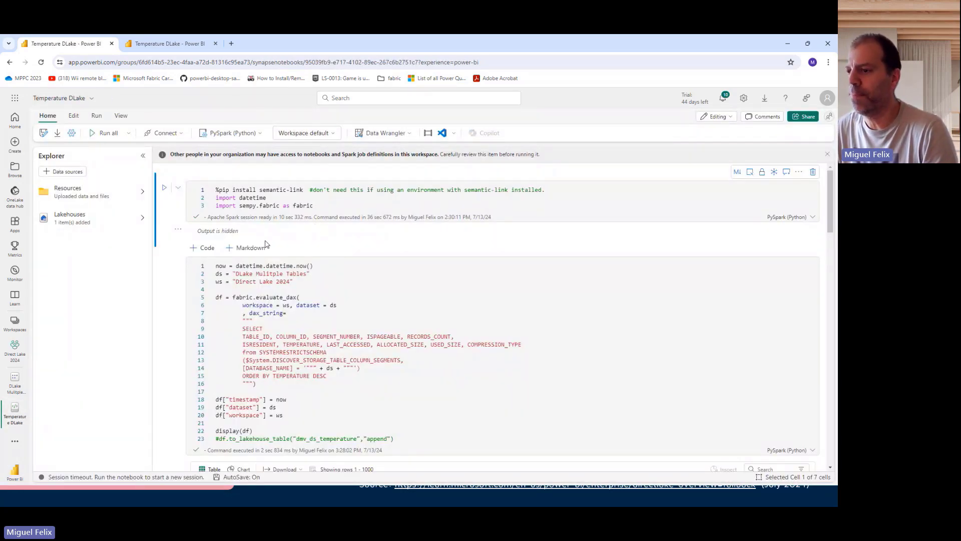
Step: Run the %pip install semantic-link cell to start the Spark session and review the notebook
scroll(267, 244, down, 1)
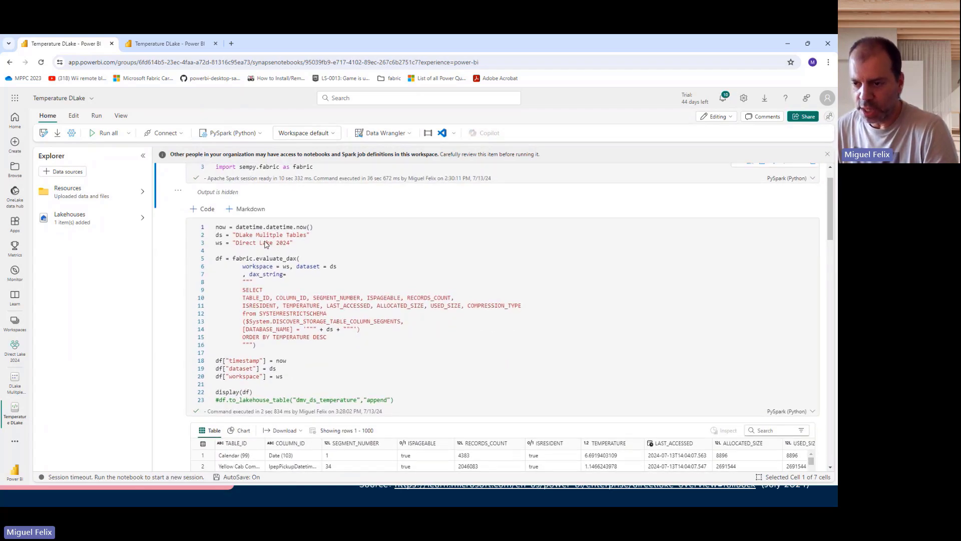
scroll(267, 244, up, 1)
click(165, 189)
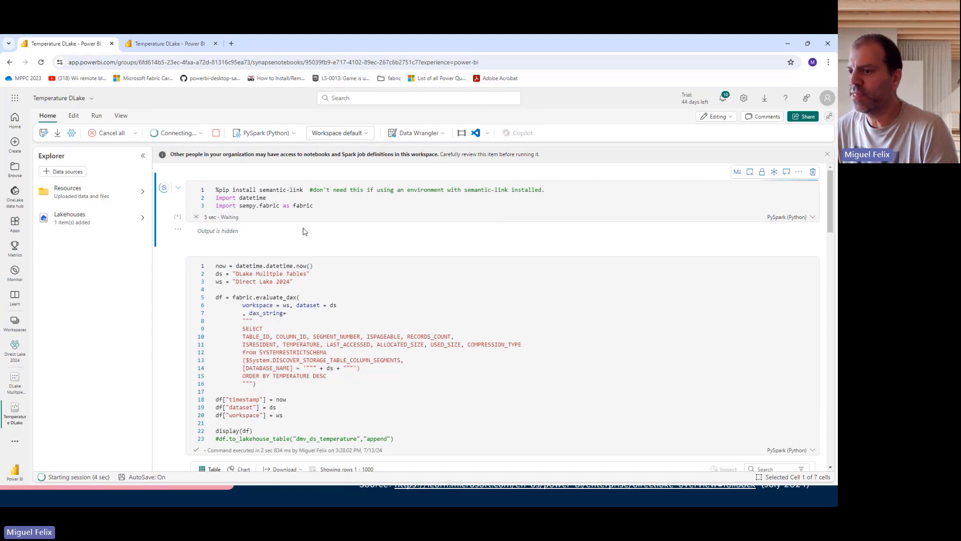
scroll(308, 241, down, 1)
scroll(305, 247, down, 1)
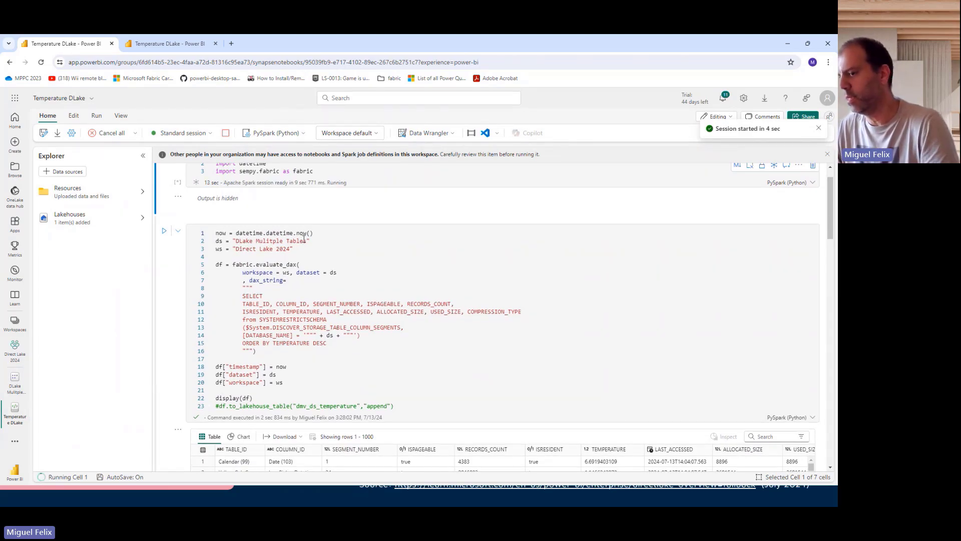
scroll(306, 250, down, 1)
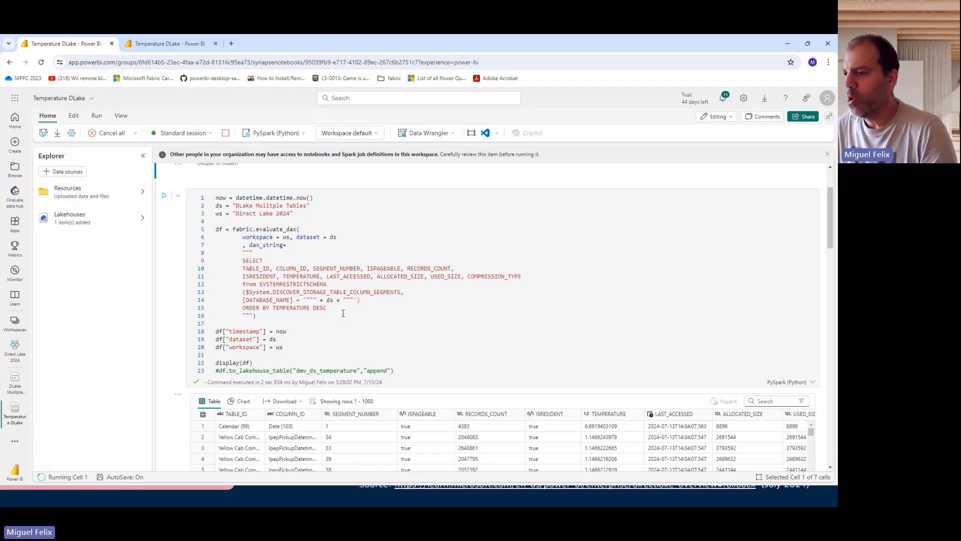
scroll(343, 313, down, 1)
scroll(344, 313, up, 2)
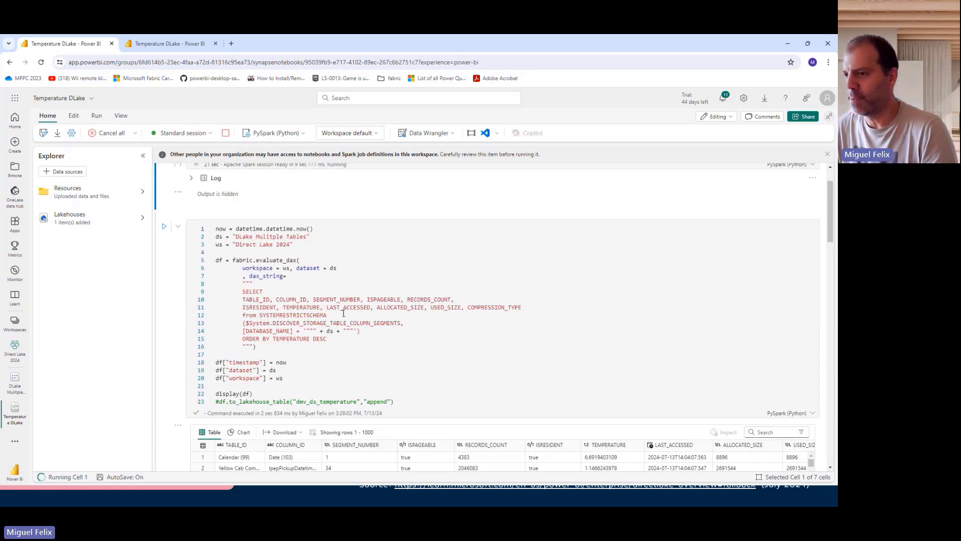
scroll(340, 307, up, 1)
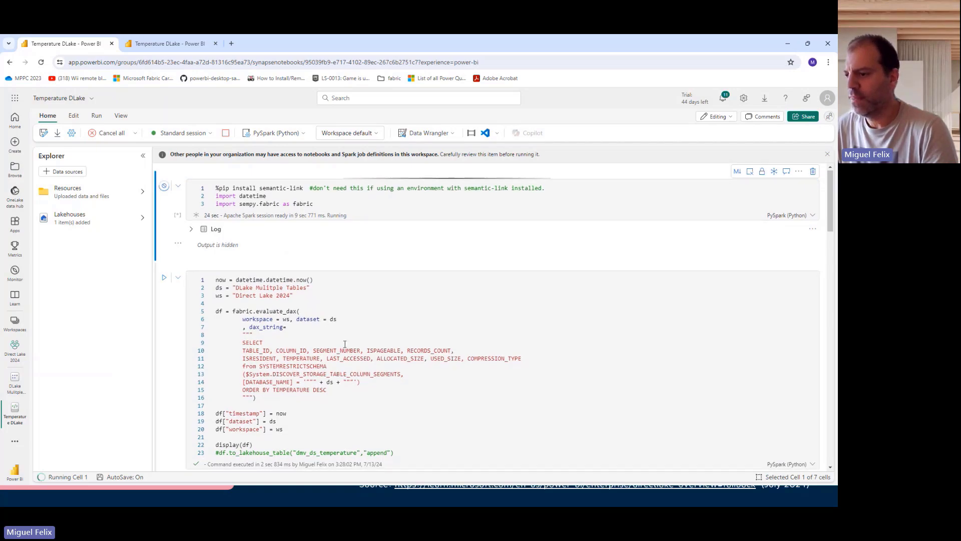
scroll(348, 345, down, 2)
scroll(348, 346, down, 1)
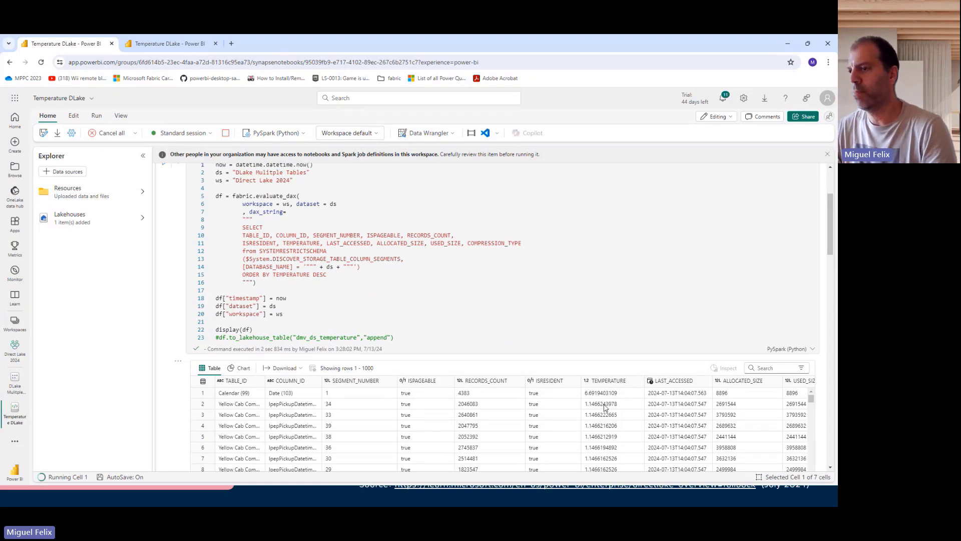
scroll(396, 280, up, 3)
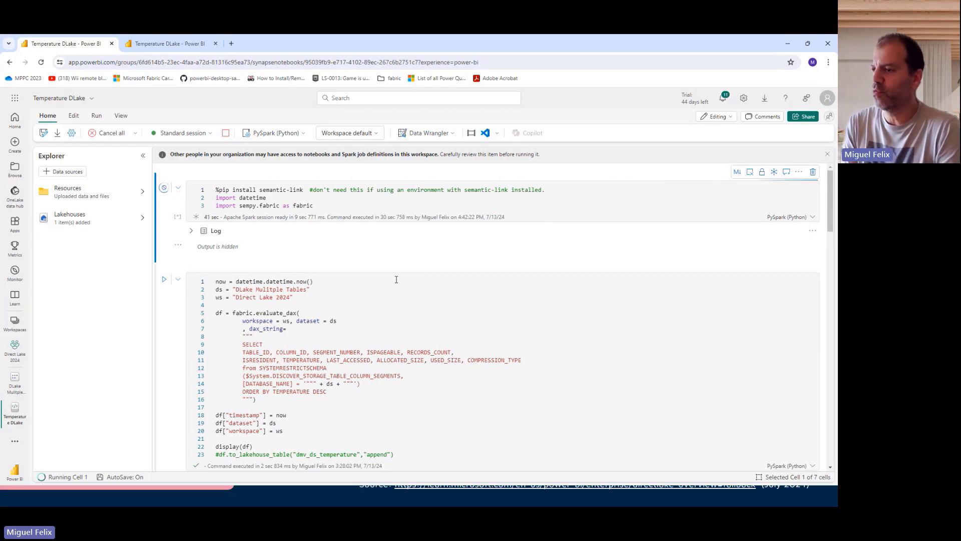
scroll(396, 279, down, 3)
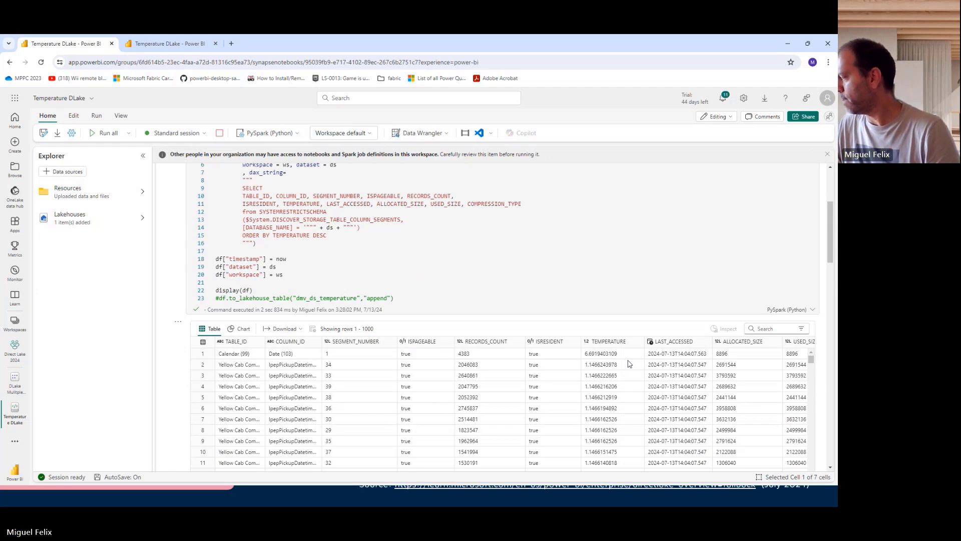
scroll(388, 319, up, 1)
scroll(388, 320, up, 4)
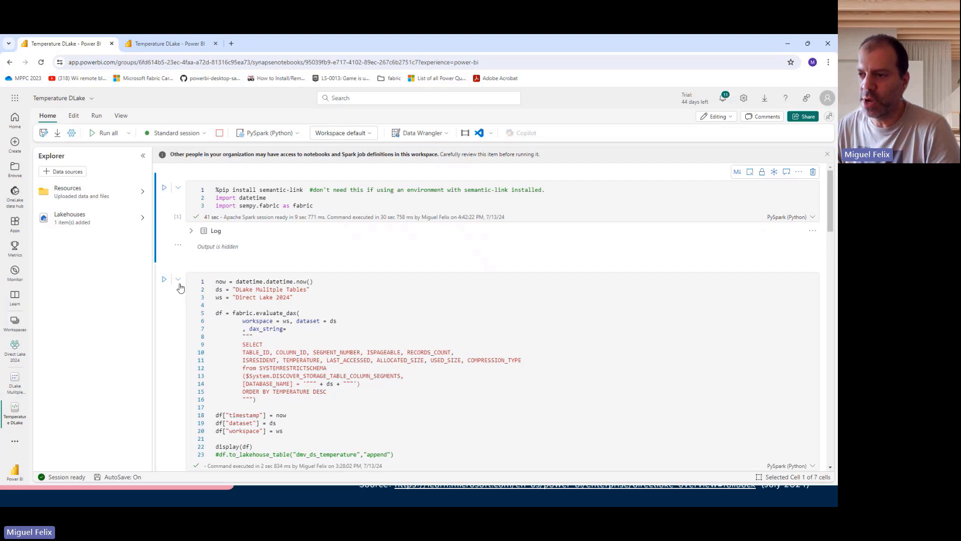
Step: Rerun the temperature query, sort TEMPERATURE largest to smallest, and widen TABLE_ID to show full names
click(305, 295)
key(ctrl+Return)
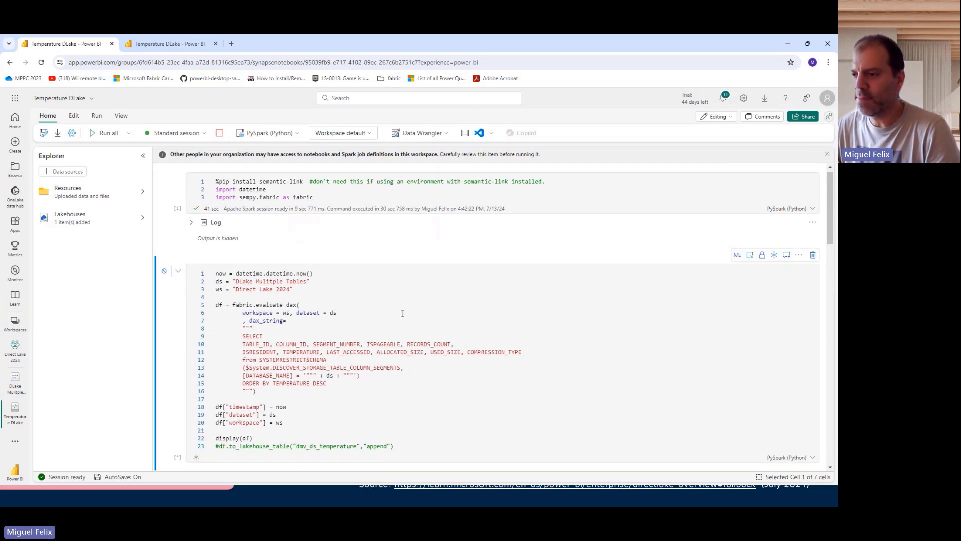
scroll(404, 305, down, 9)
scroll(405, 296, up, 3)
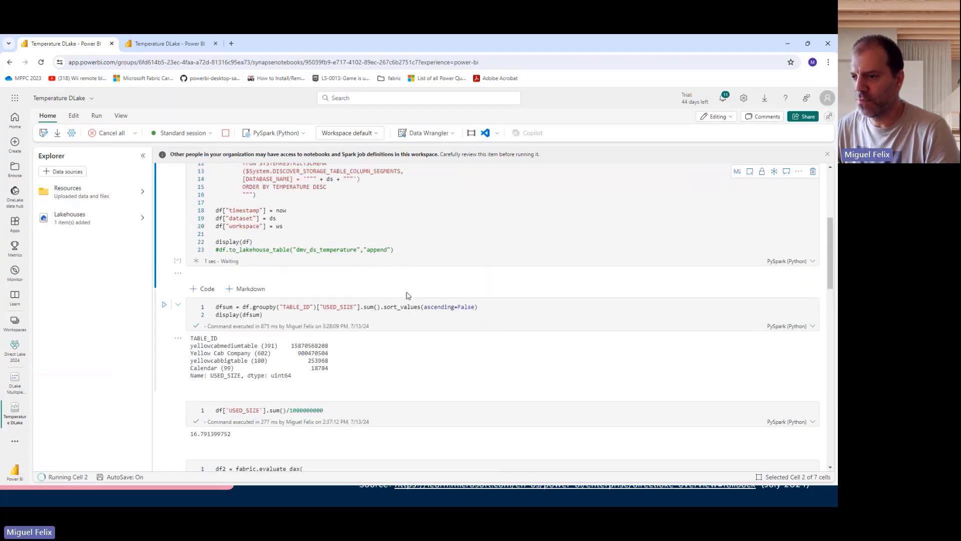
scroll(405, 297, up, 1)
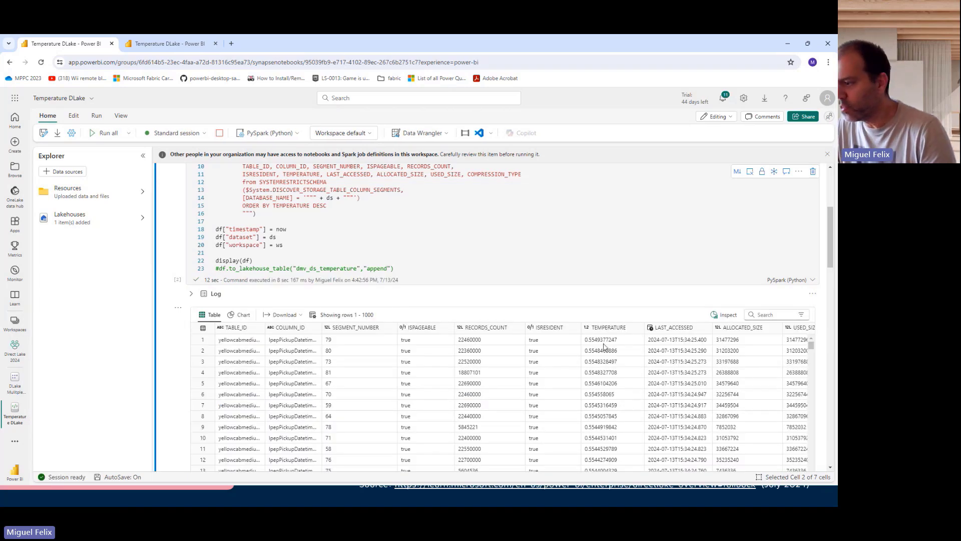
click(641, 328)
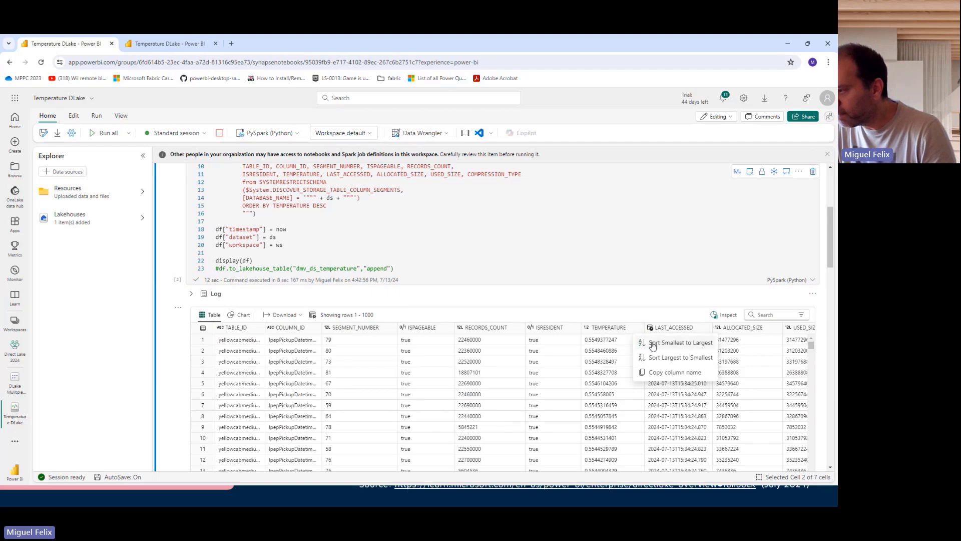
click(655, 357)
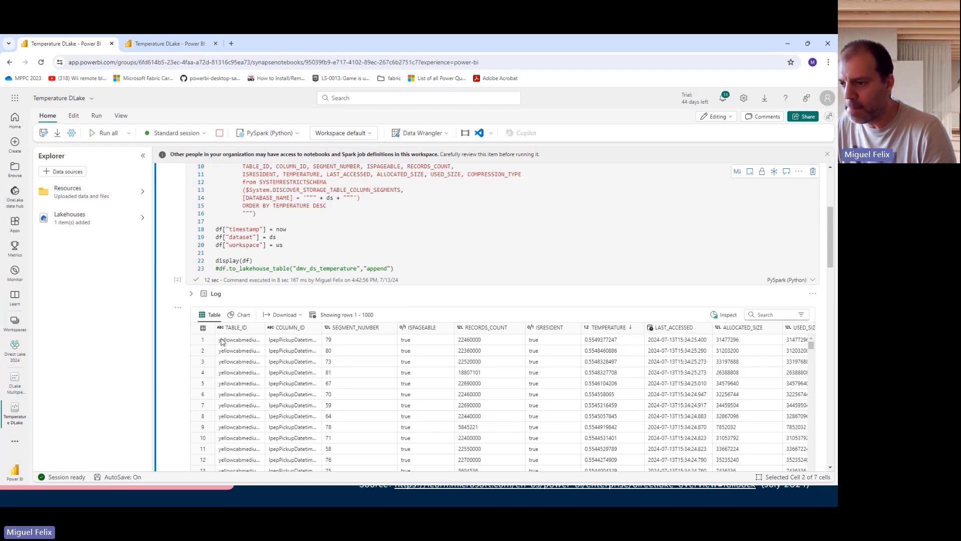
drag(265, 328, 353, 335)
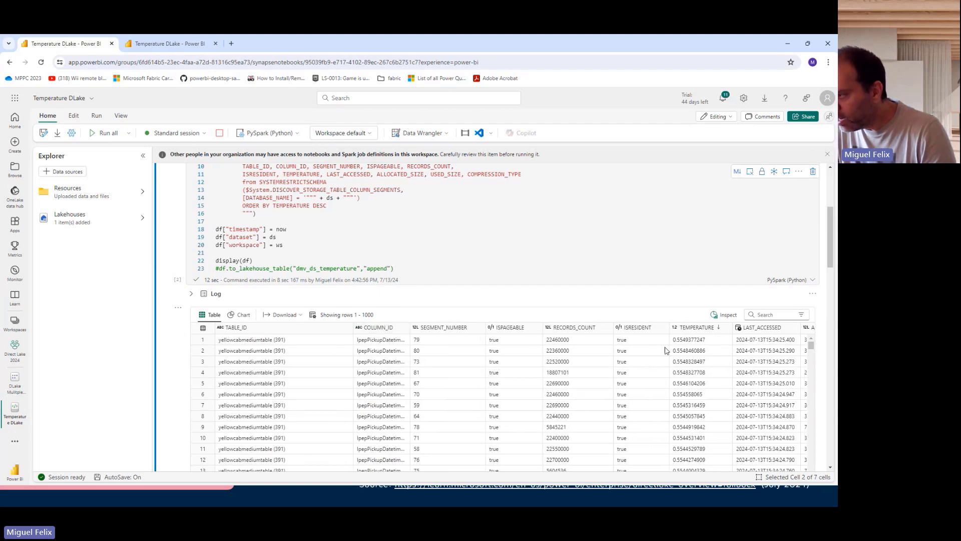
Step: In Power BI Desktop, add a visual on Page 2 using the Calendar table's Date field
key(alt+Tab)
key(alt+Tab)
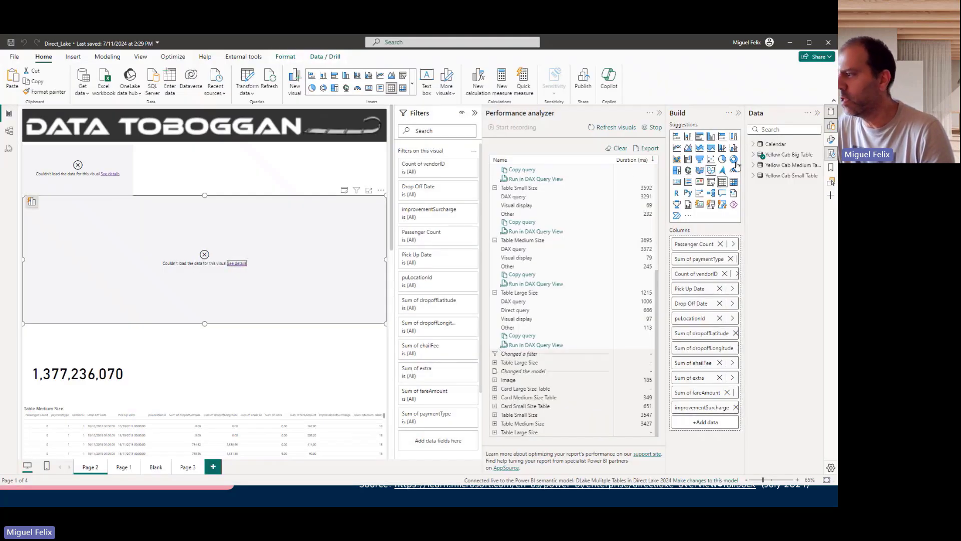
click(754, 146)
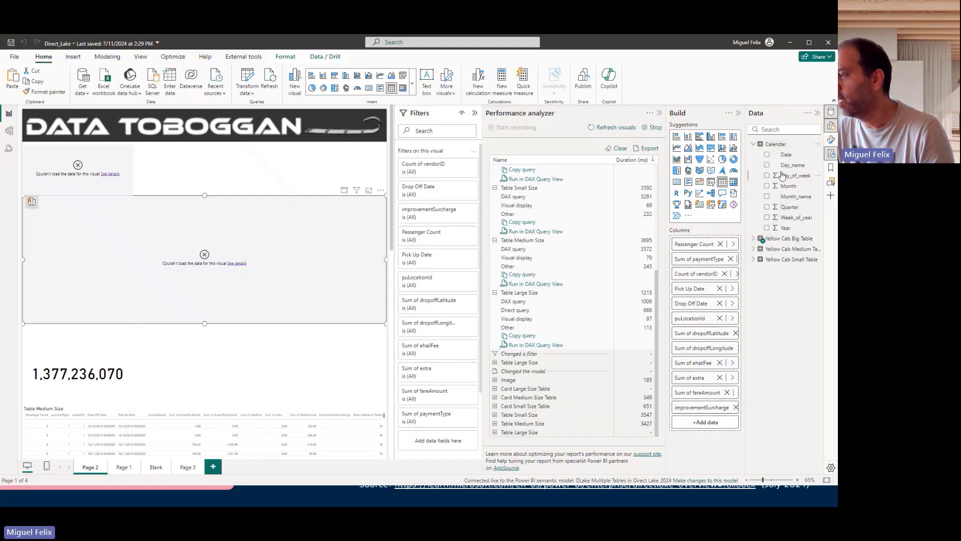
drag(785, 157, 320, 169)
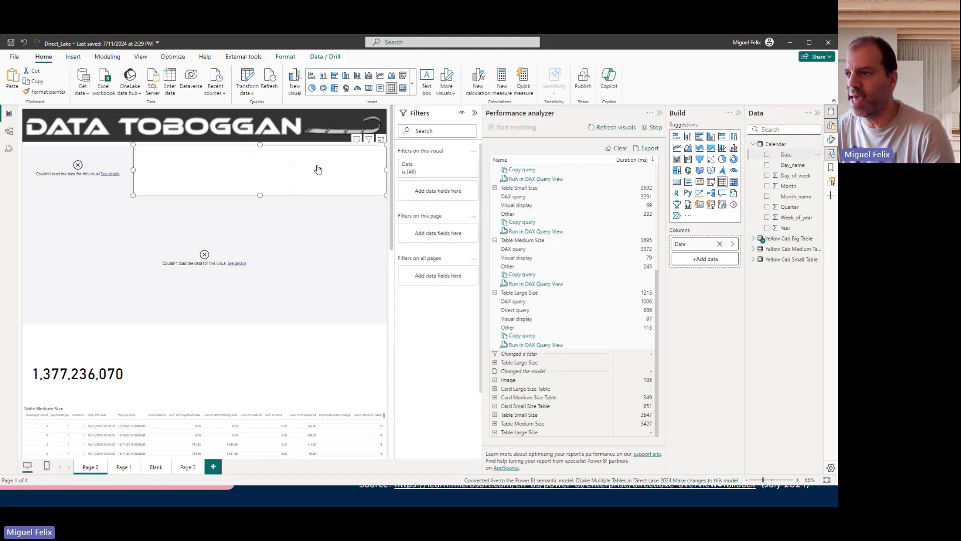
Step: Rerun the DMV query in the Fabric notebook so Calendar Date ranks hottest at about 1.0005
key(alt+Tab)
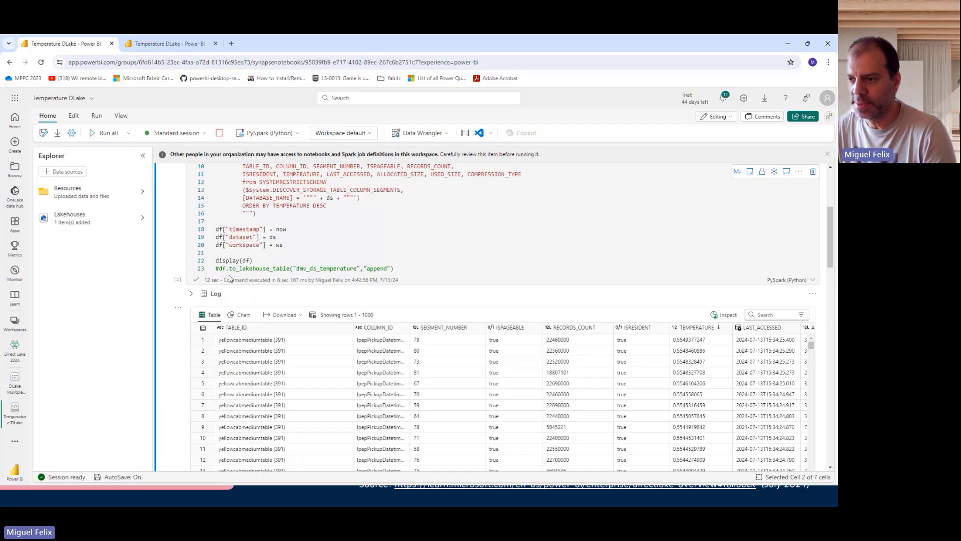
scroll(175, 281, up, 5)
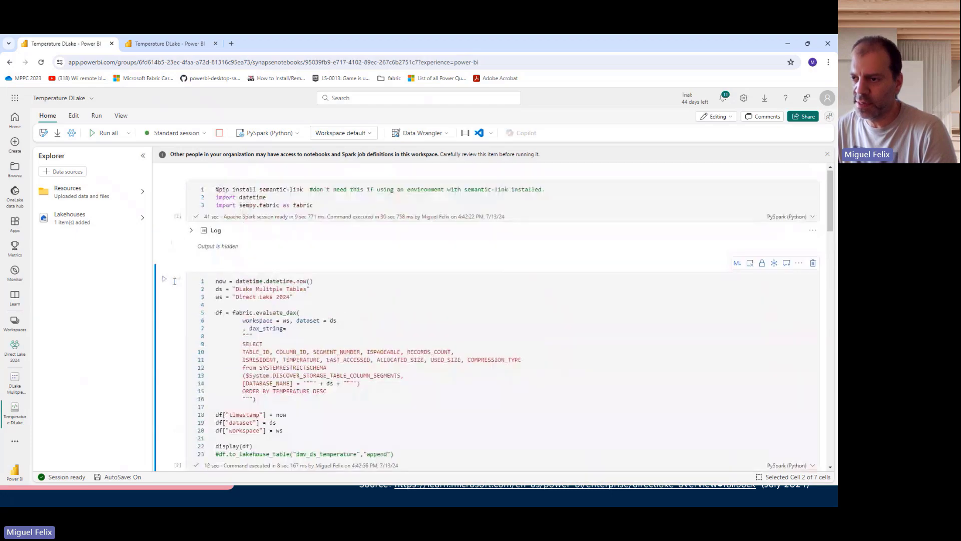
click(165, 278)
scroll(183, 296, down, 5)
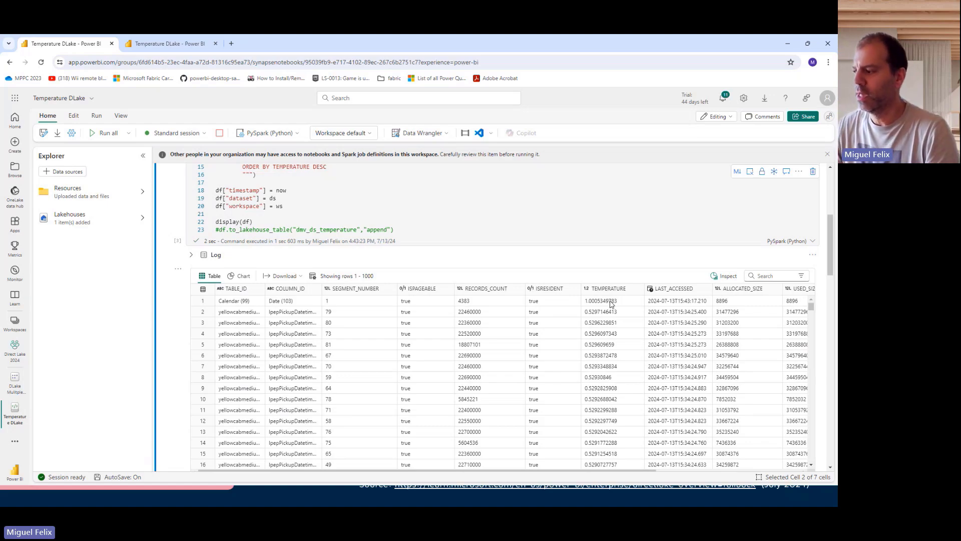
key(alt+Tab)
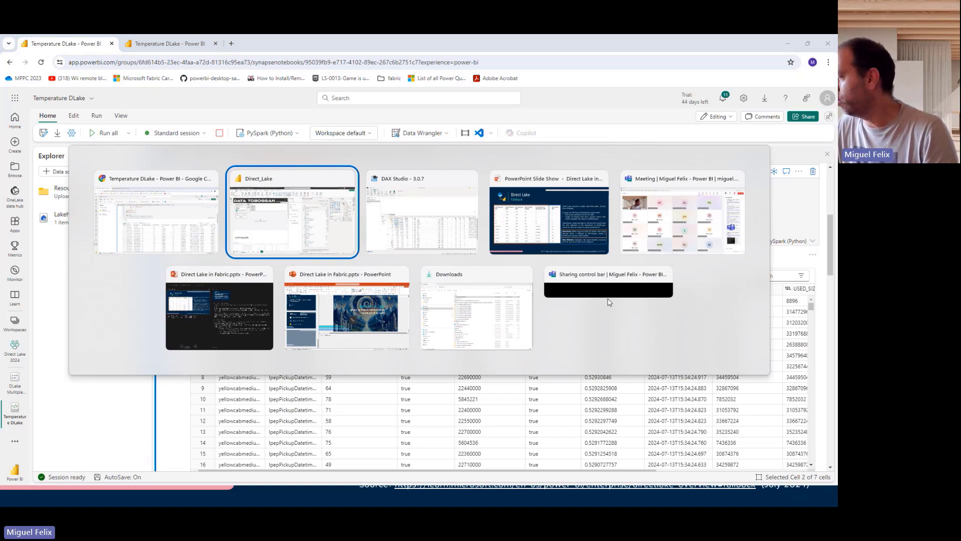
Step: Switch to the PowerPoint slide show and advance past 'Advantages and use cases' to the THANK YOU slide
key(alt+Tab)
click(553, 246)
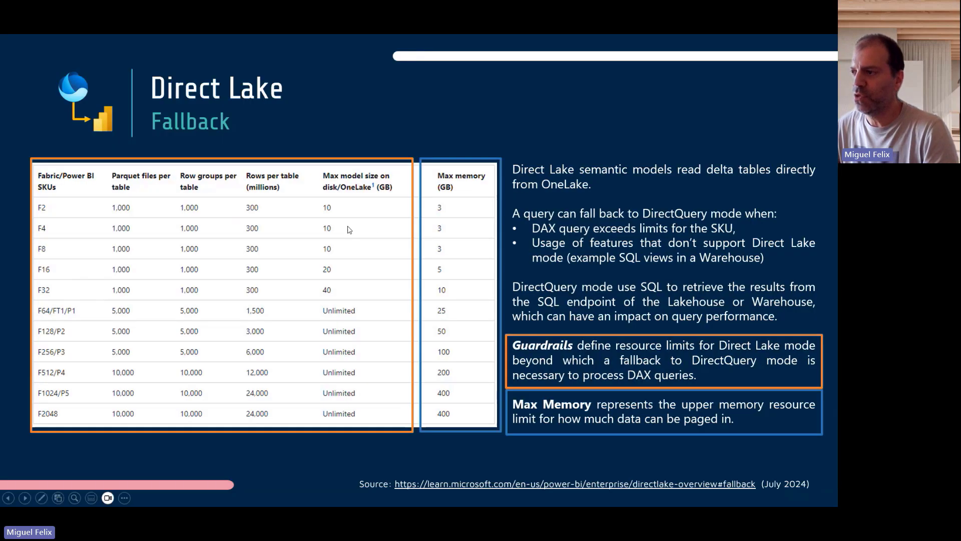
key(Left)
key(Left)
key(Left)
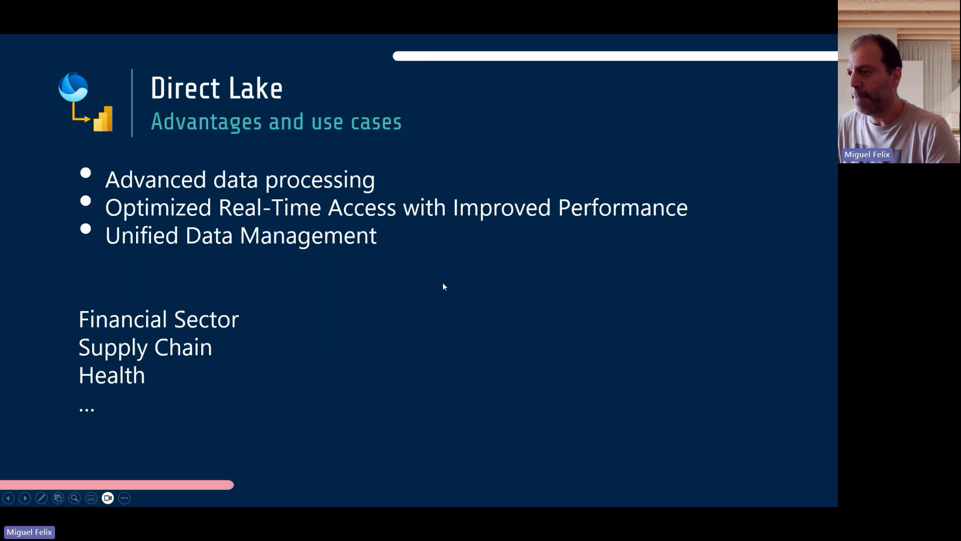
key(Right)
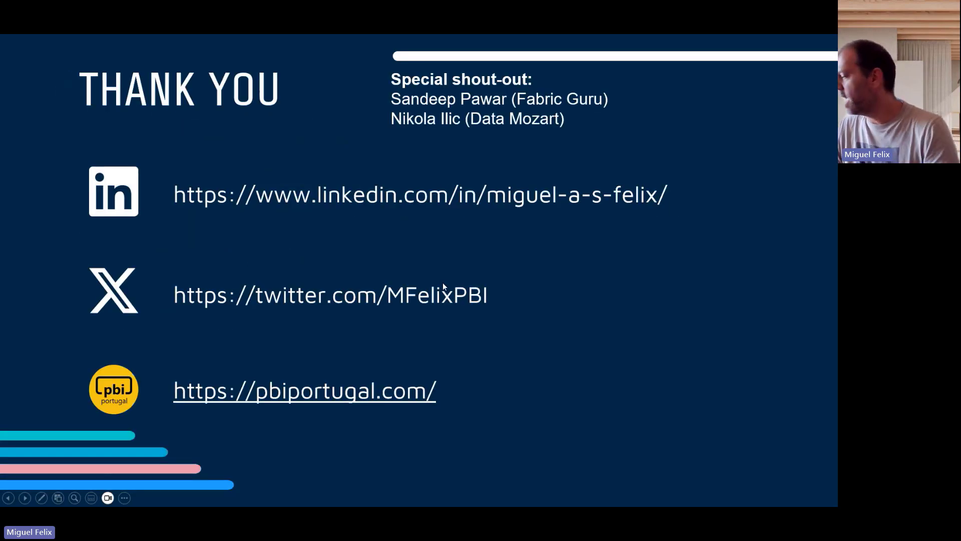